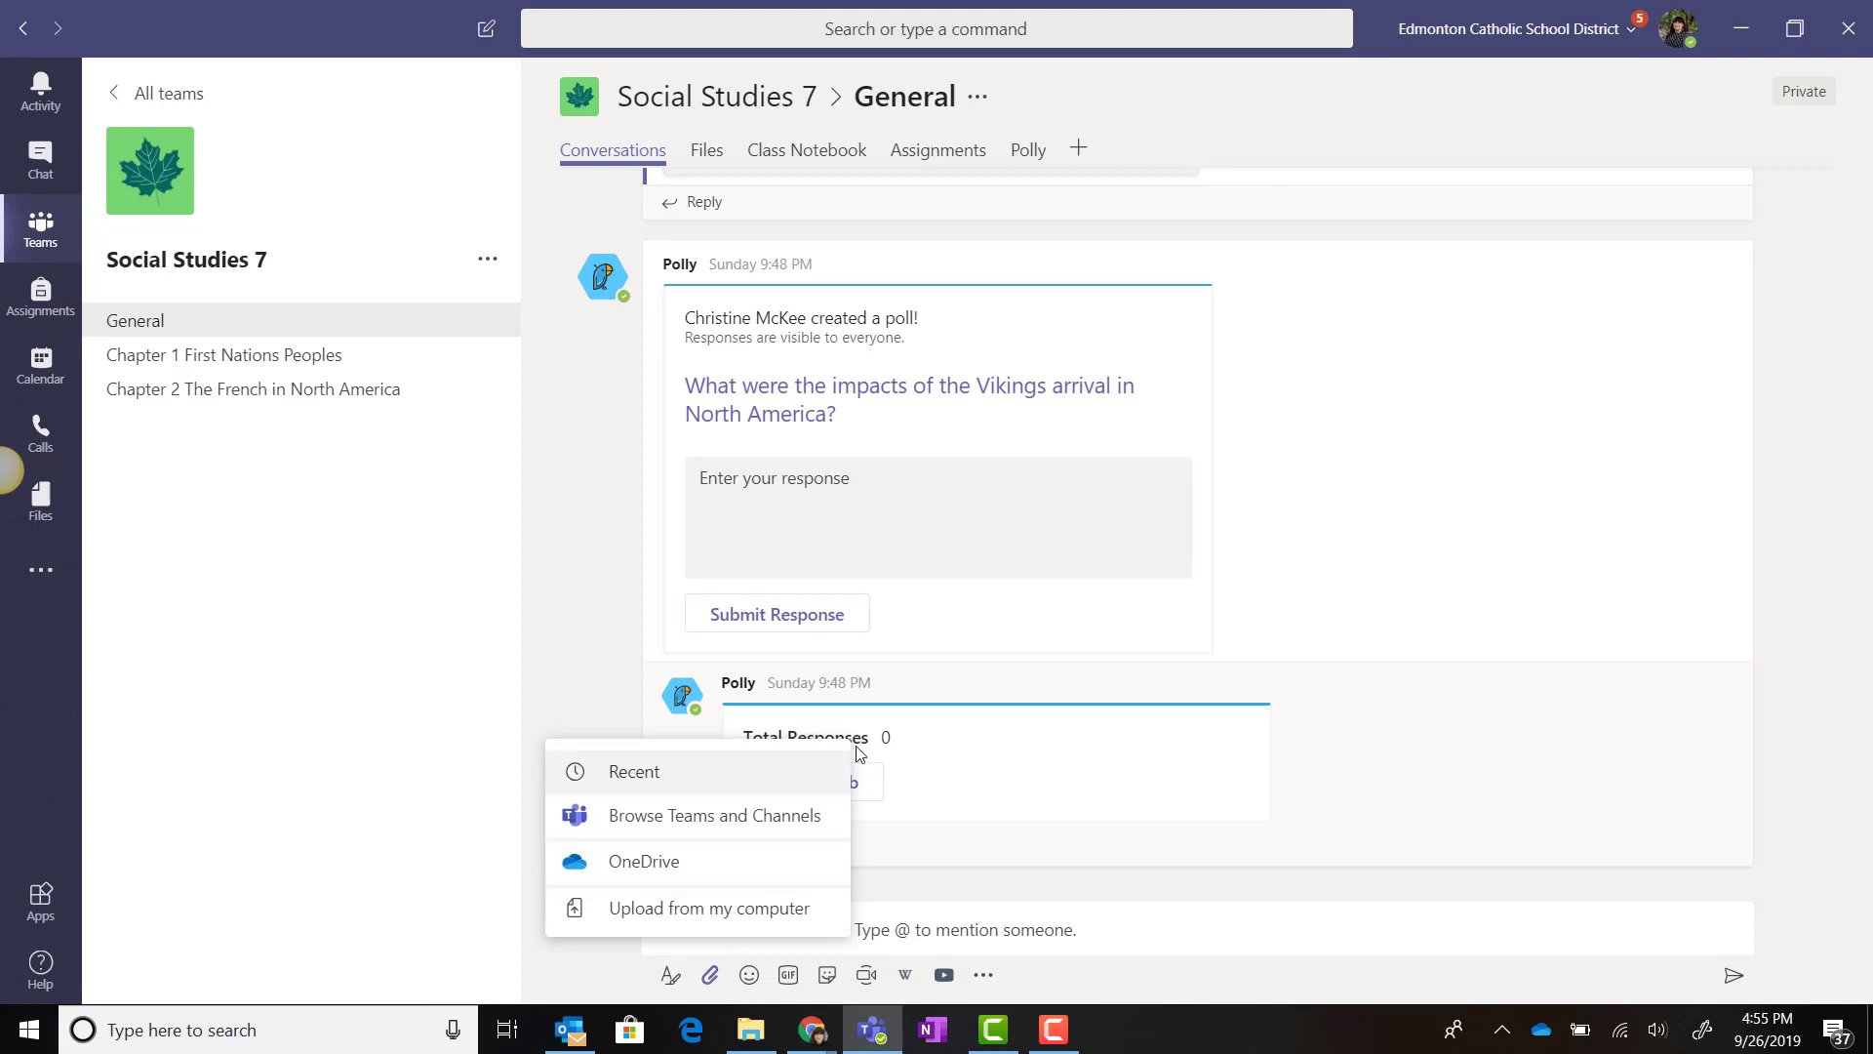
Open the Class Materials folder among the General channel's files
click(979, 922)
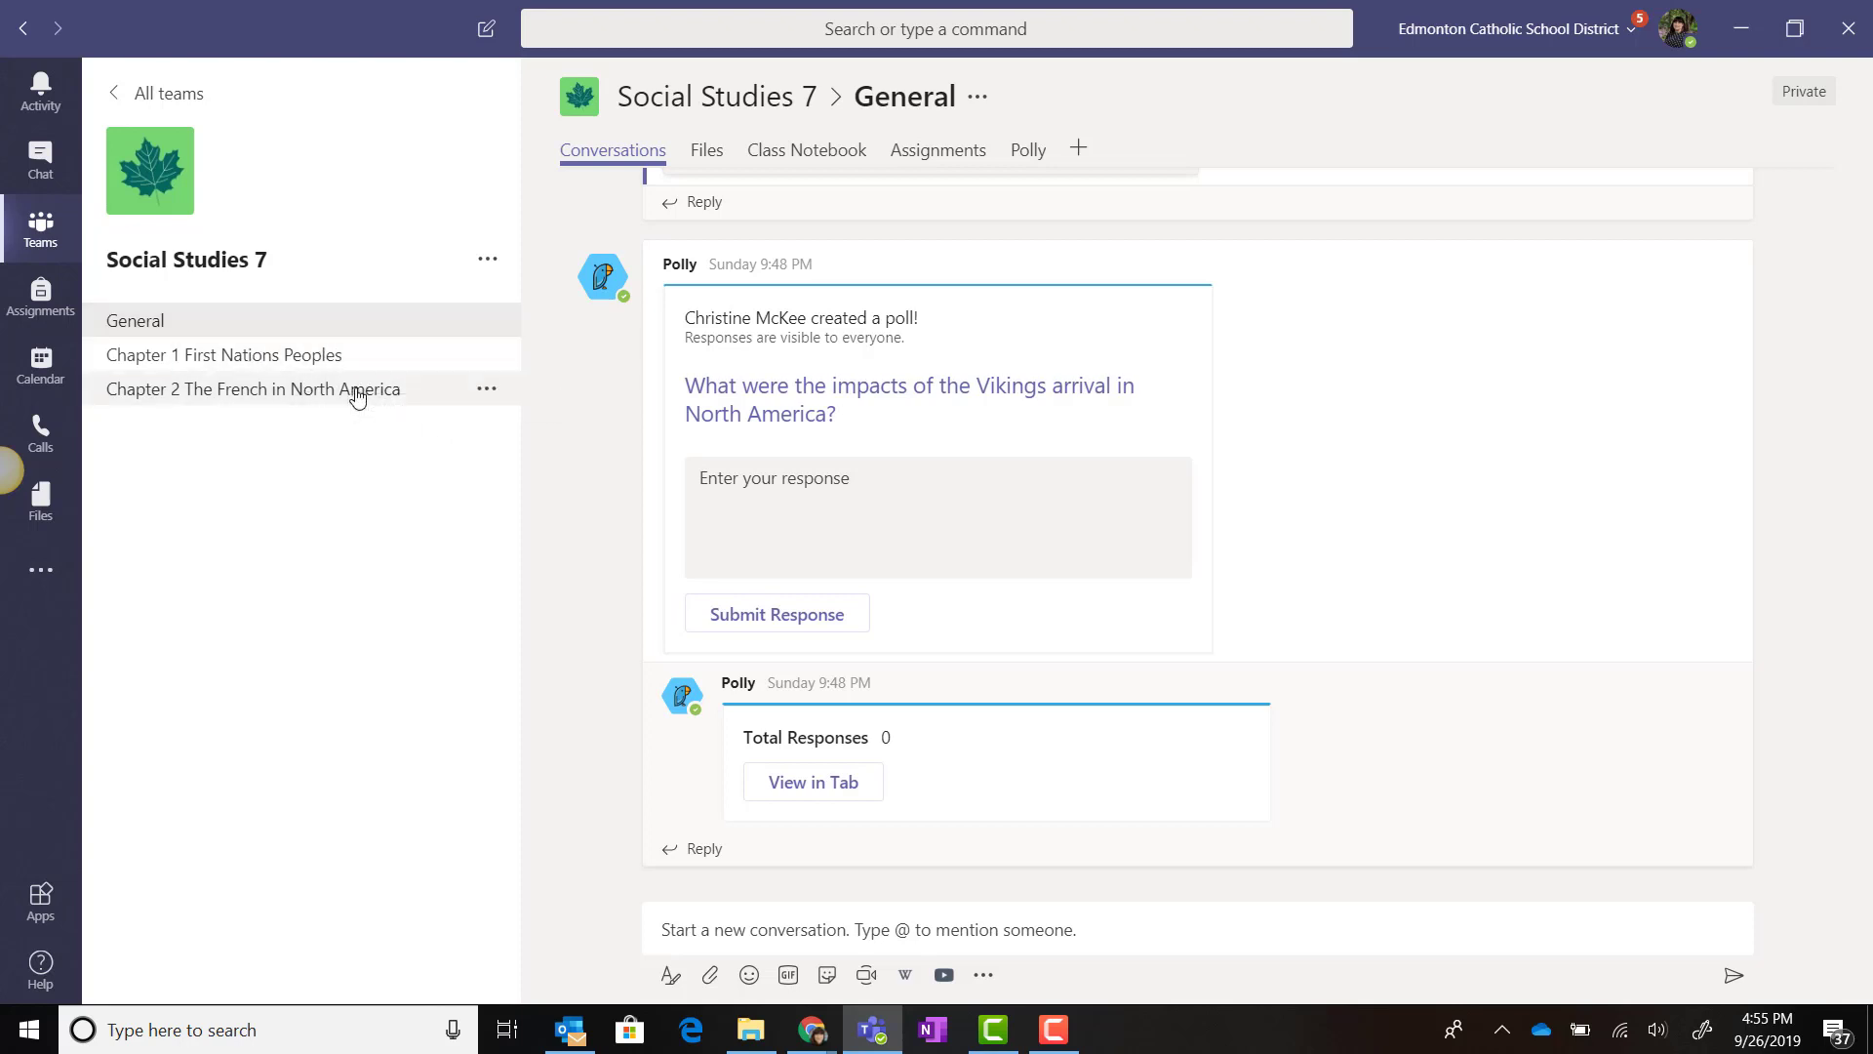
click(707, 152)
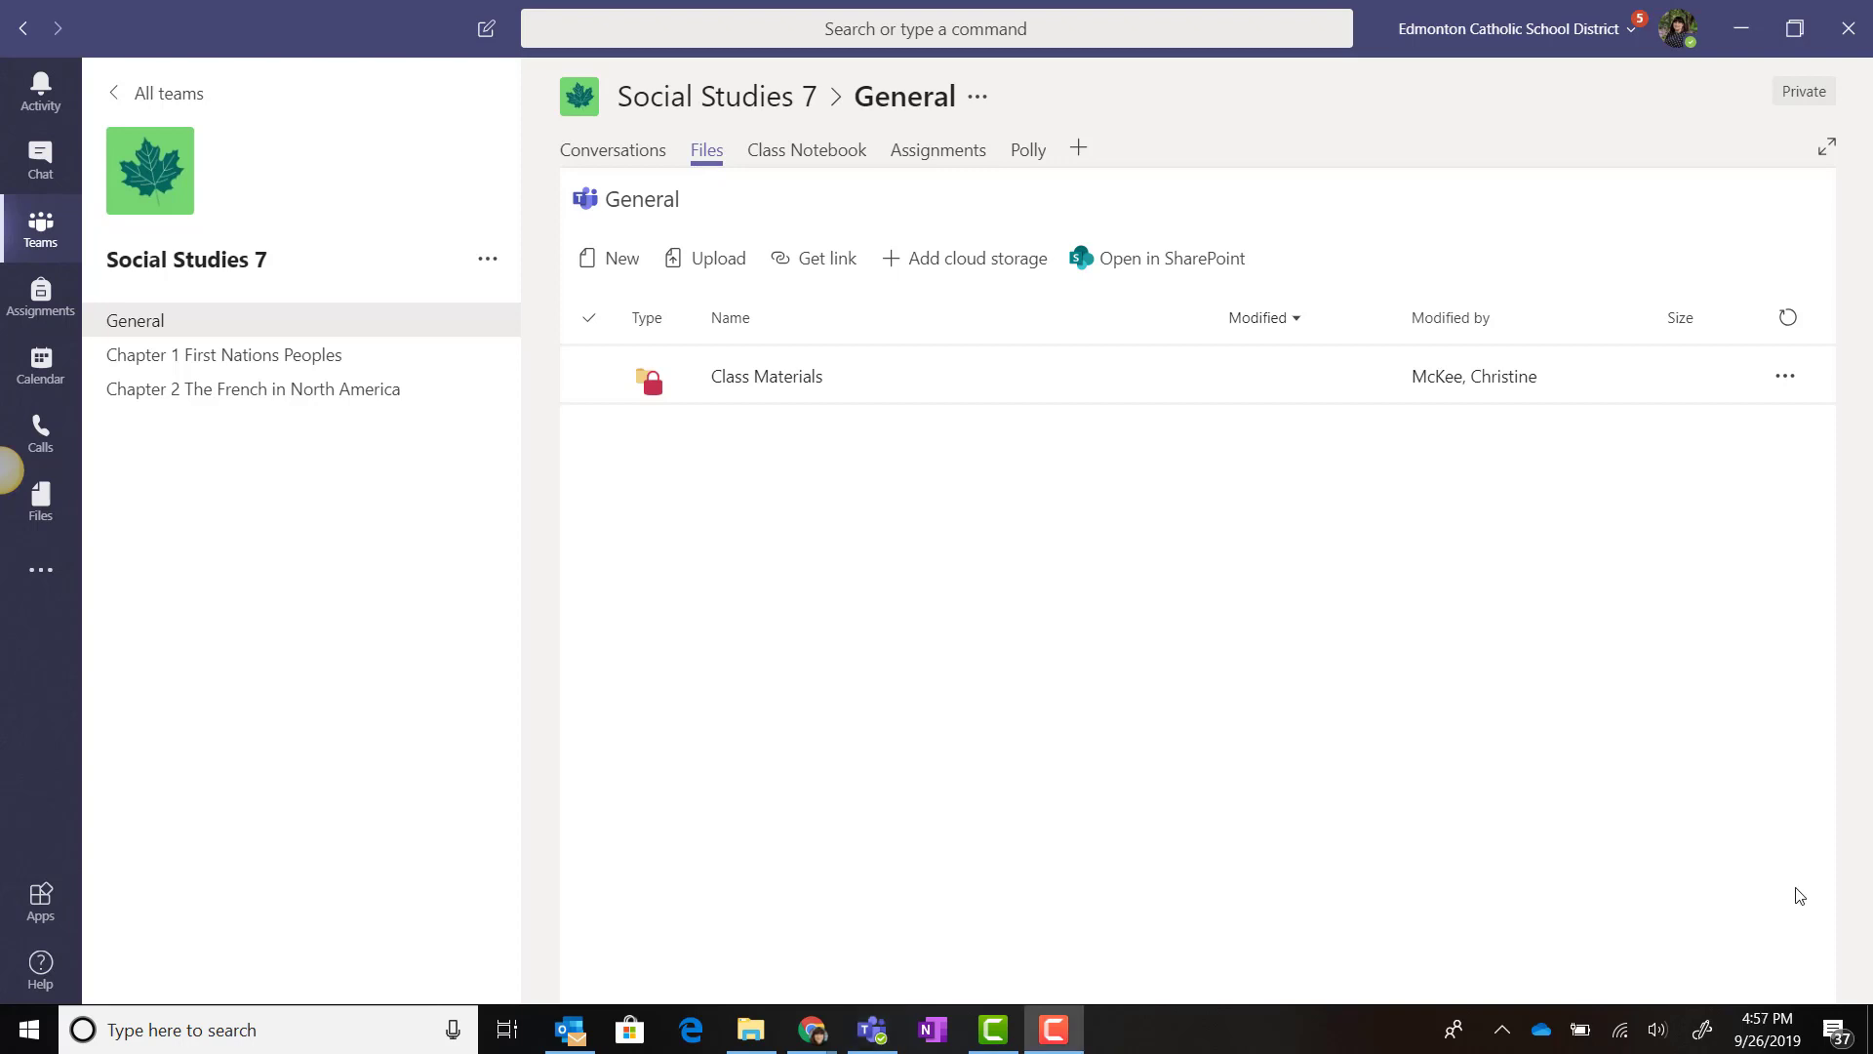
click(634, 269)
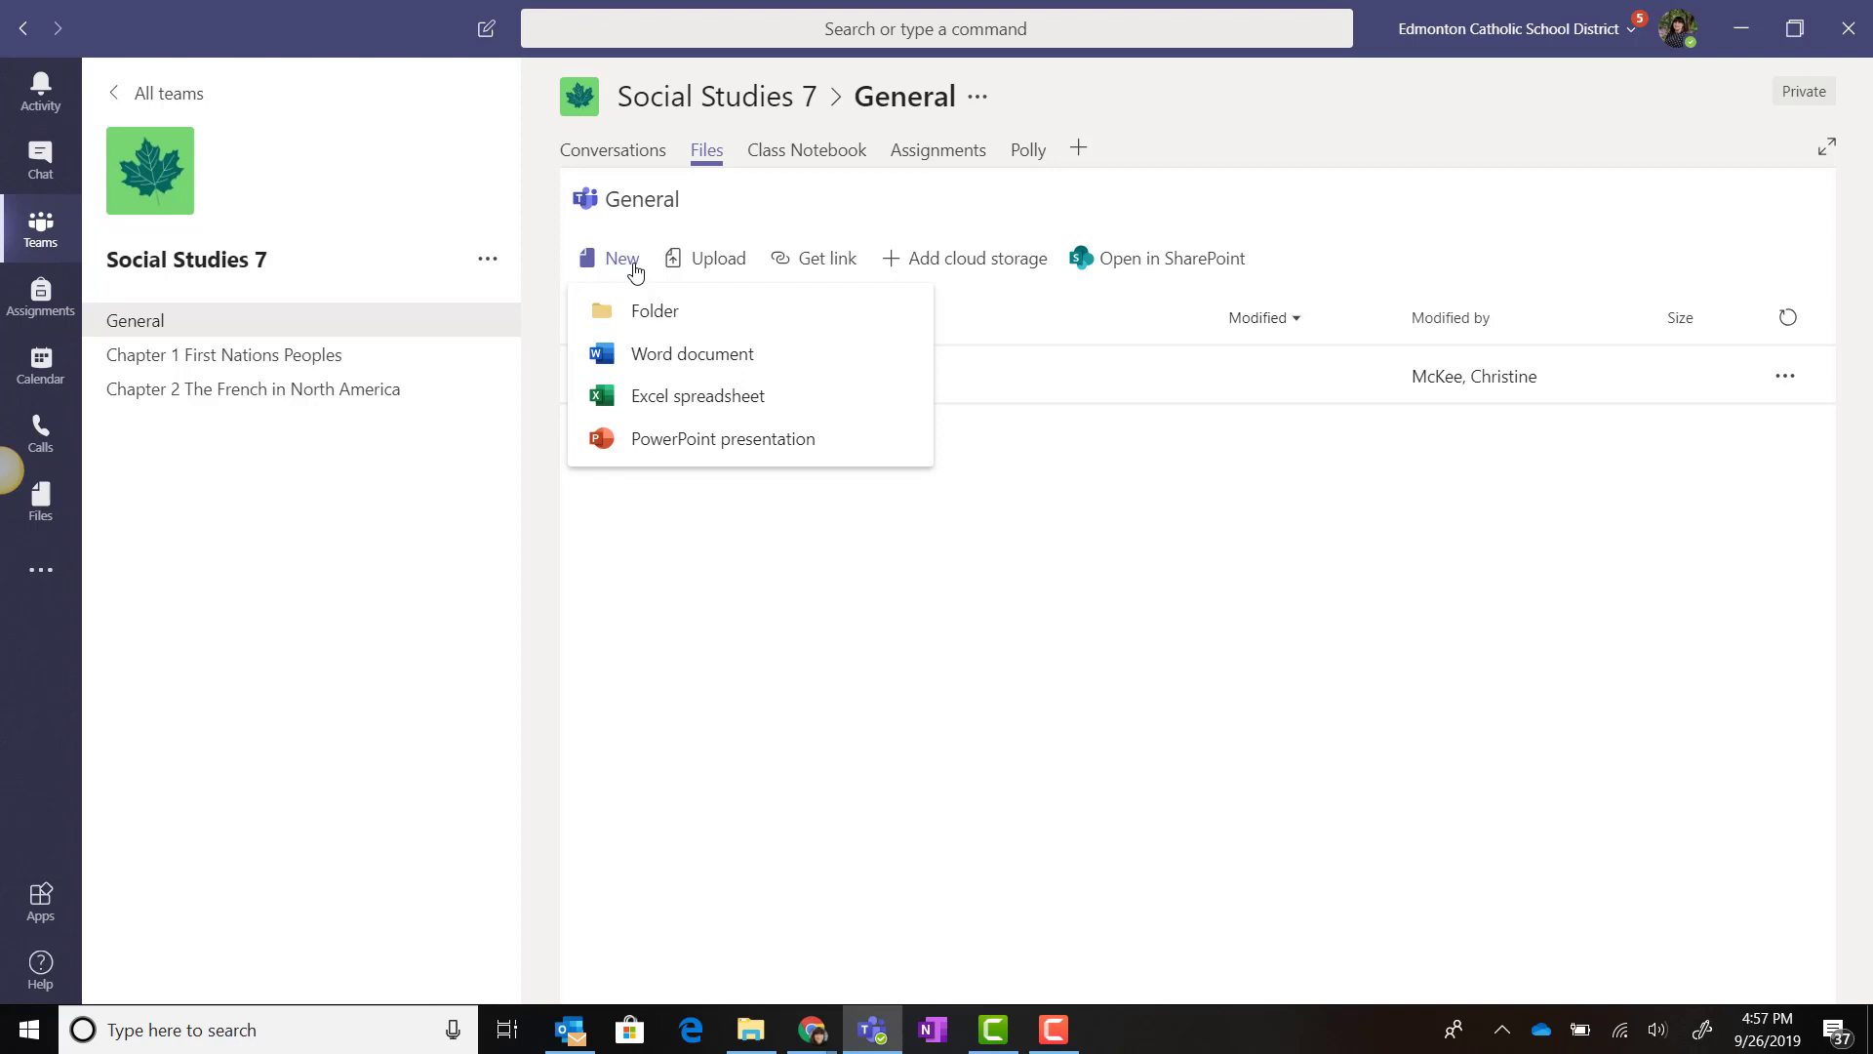
click(861, 615)
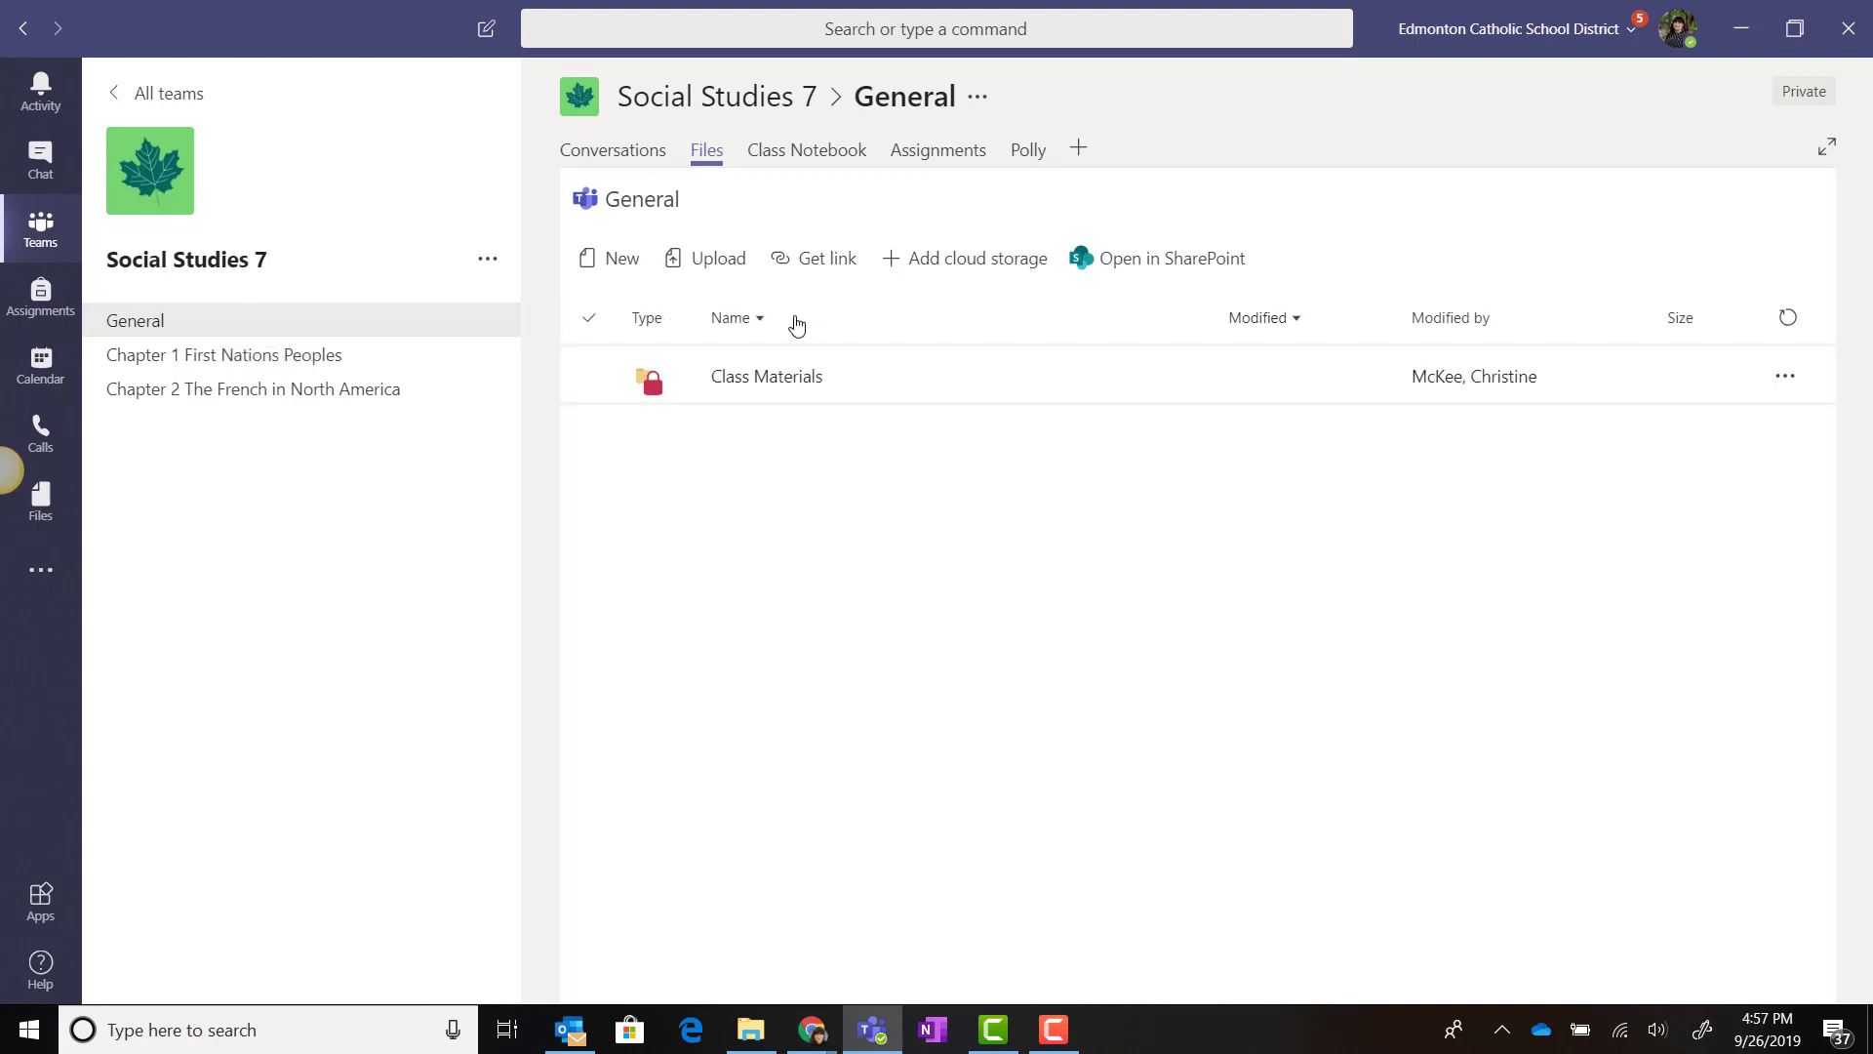
click(835, 371)
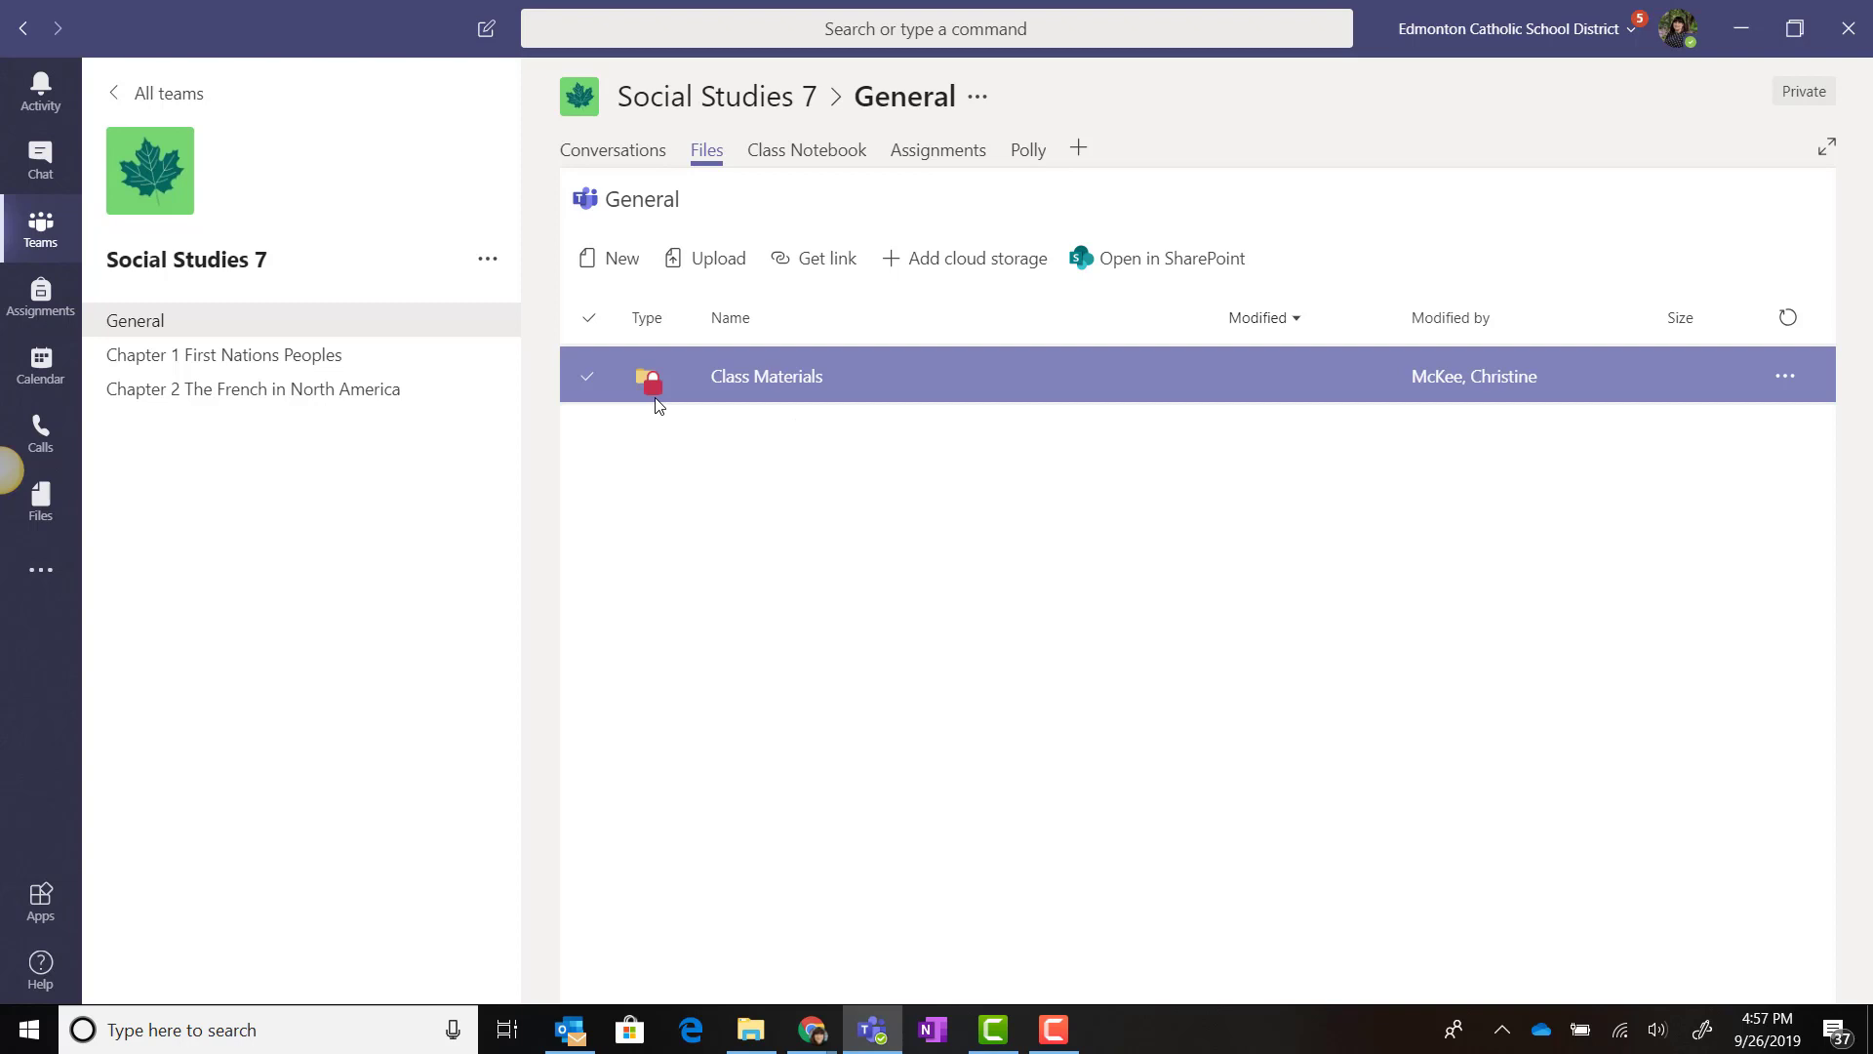
click(759, 381)
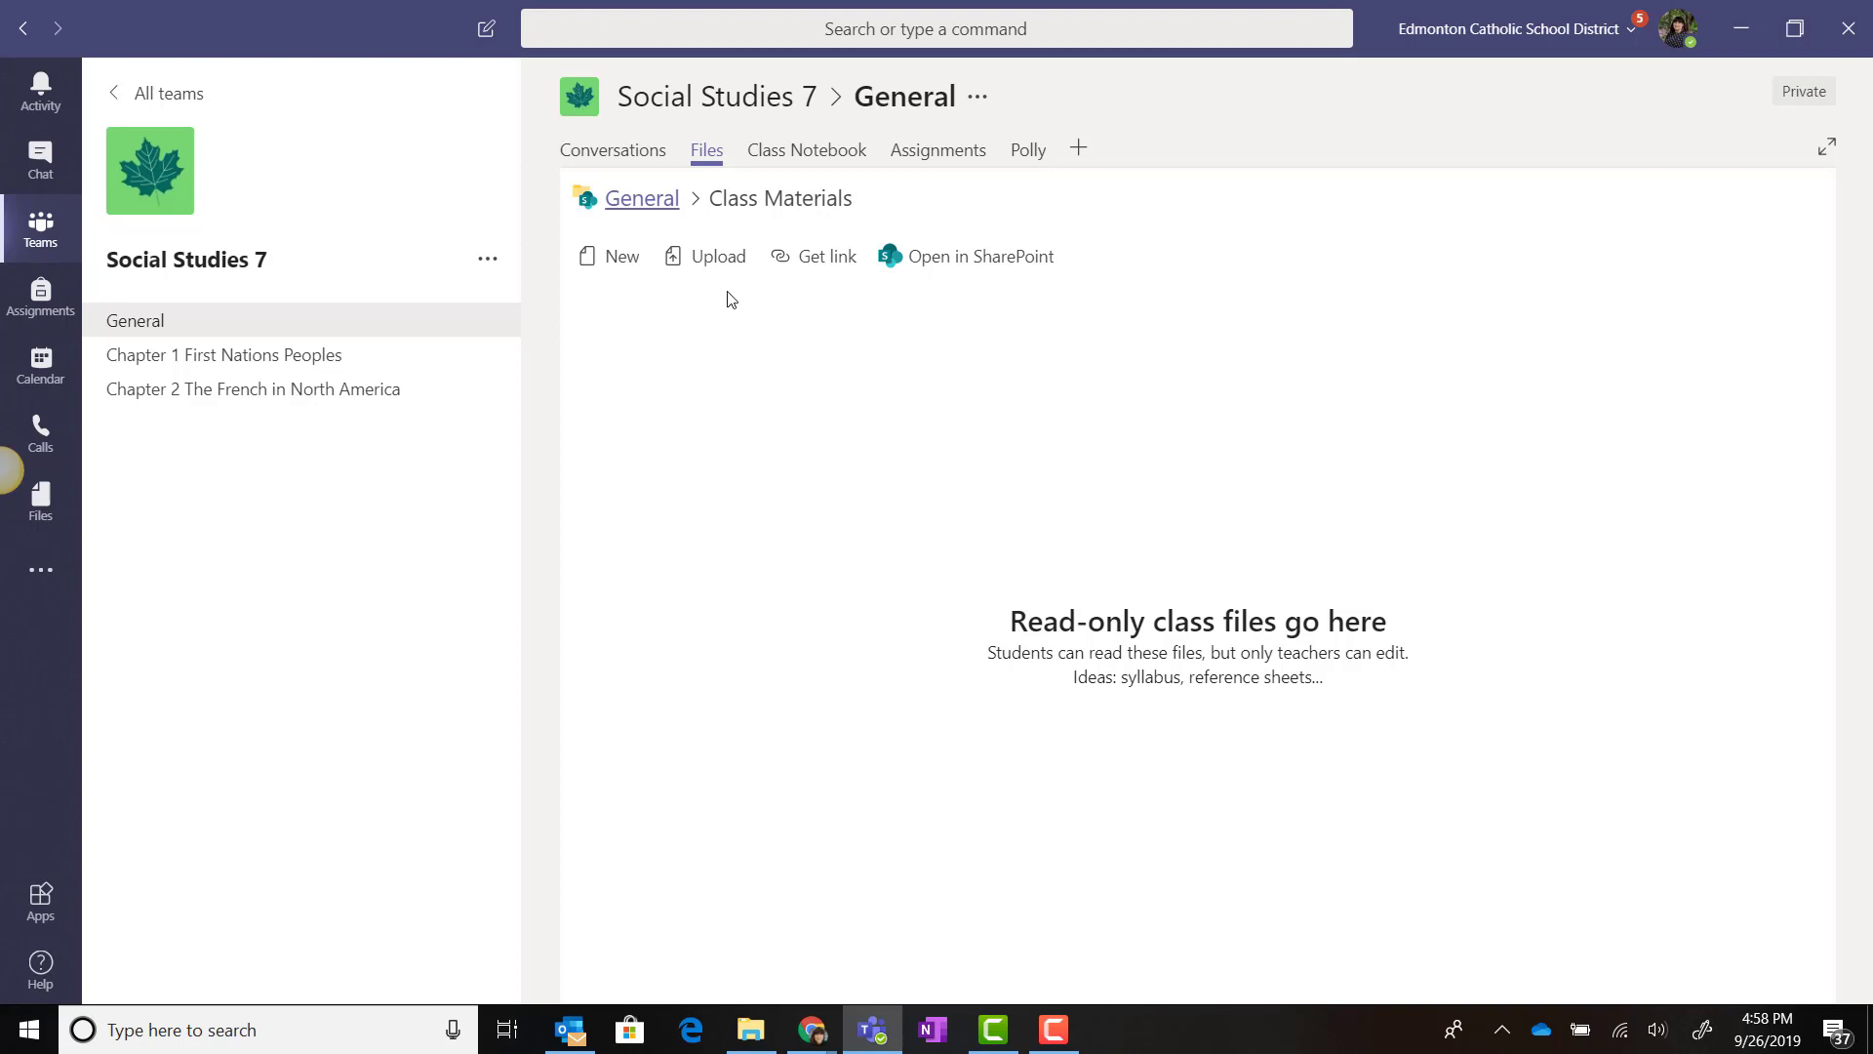
Upload the Social Studies Outline document from the Course Outlines folder in File Explorer into Class Materials
click(720, 257)
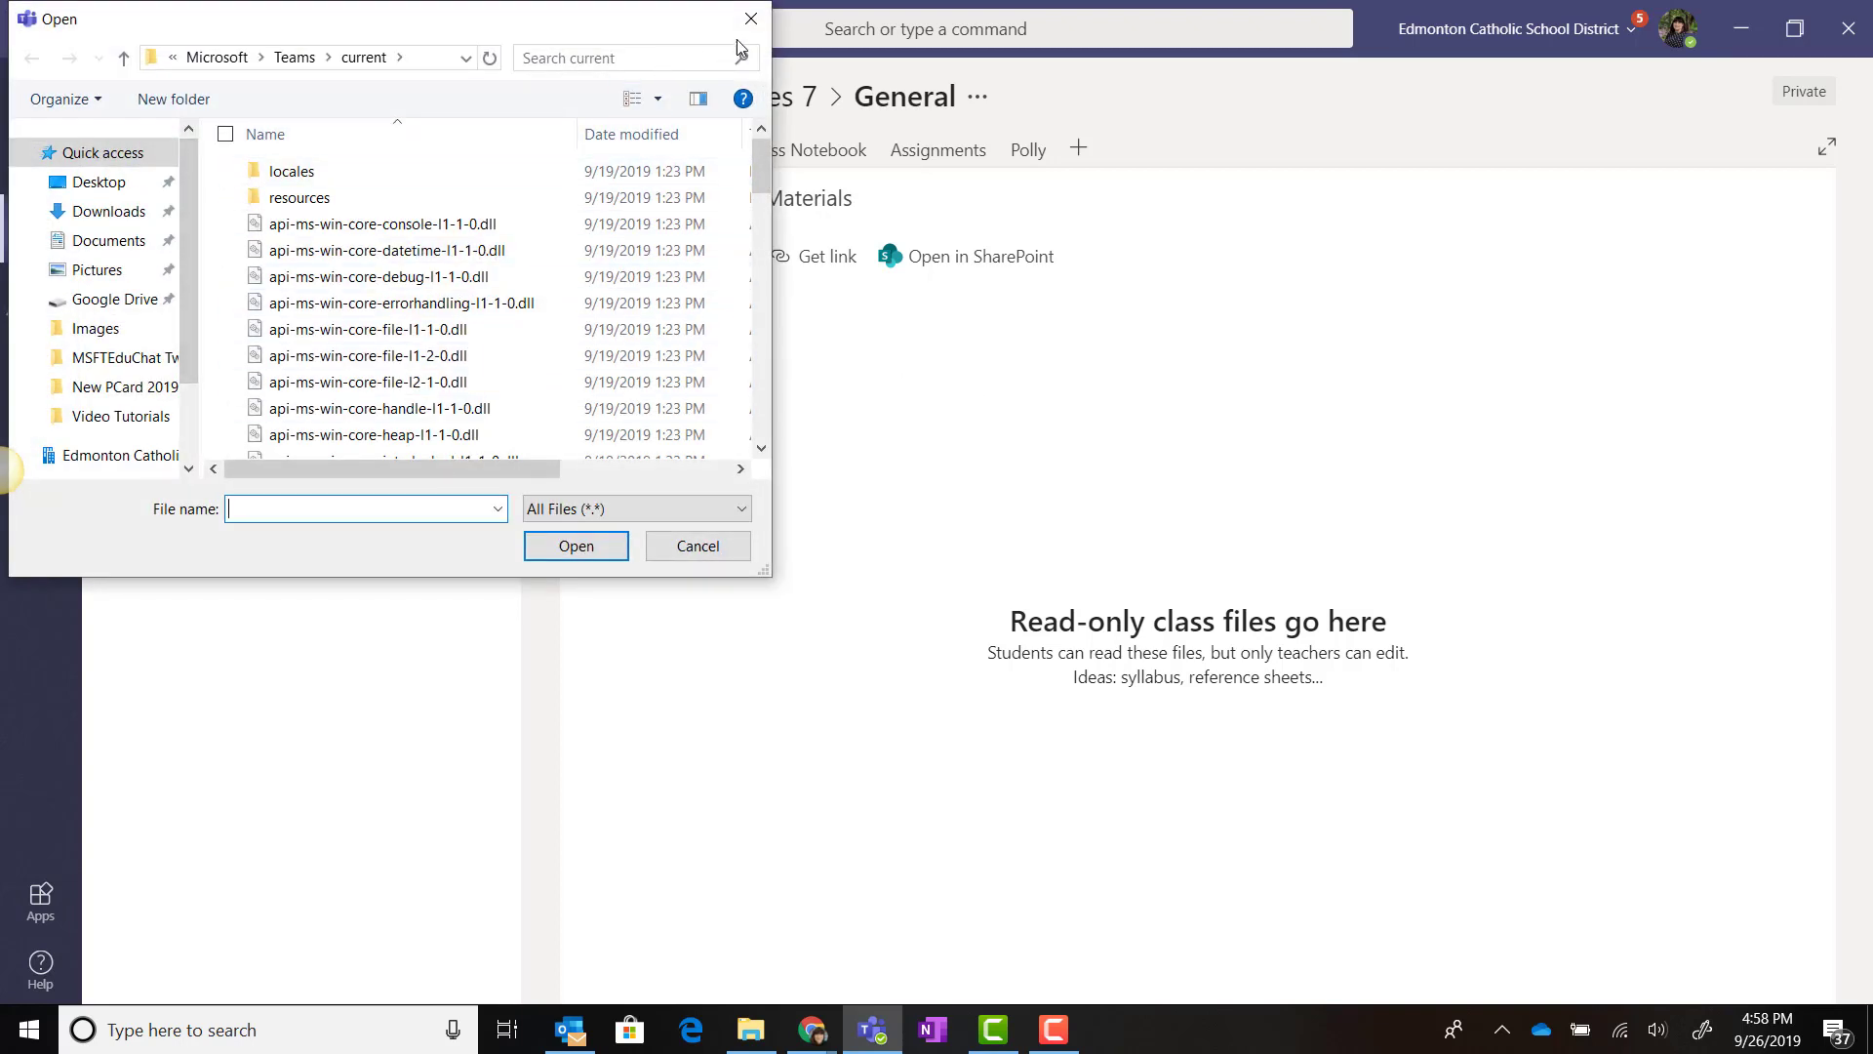
click(751, 18)
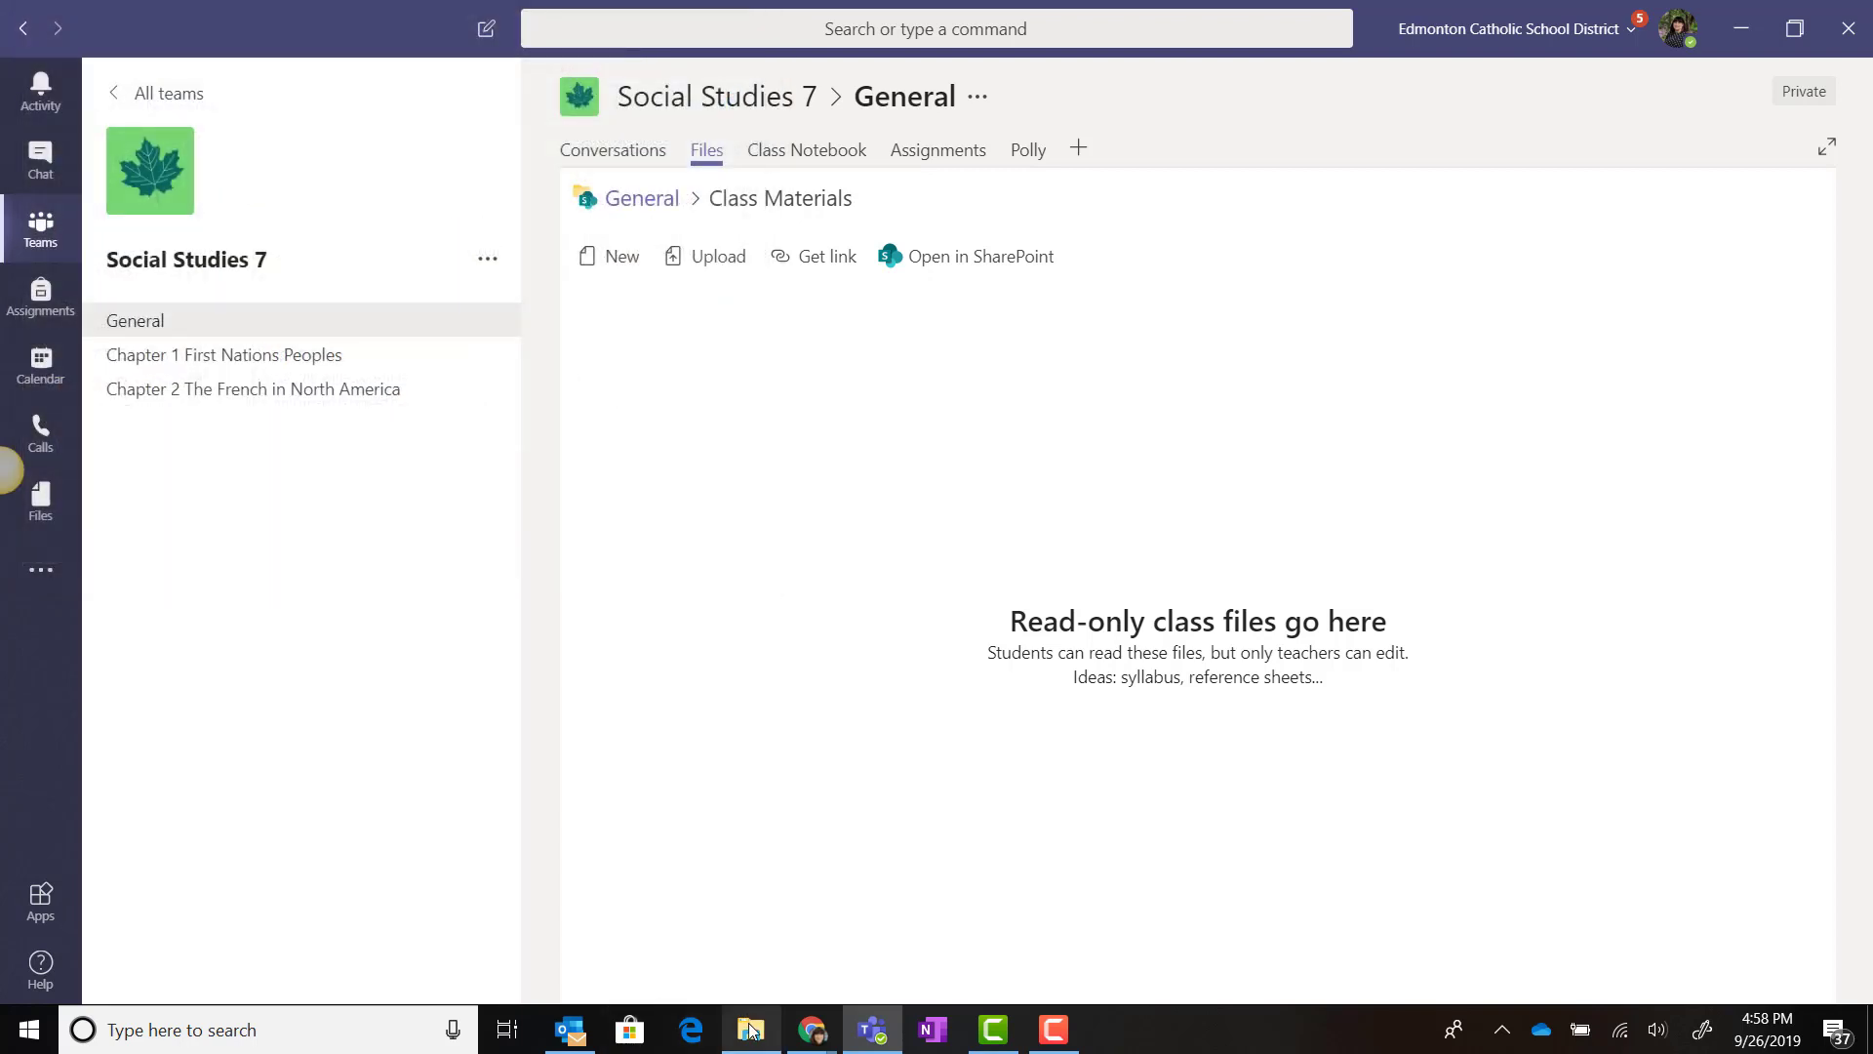
mouse_move(751, 1027)
click(752, 966)
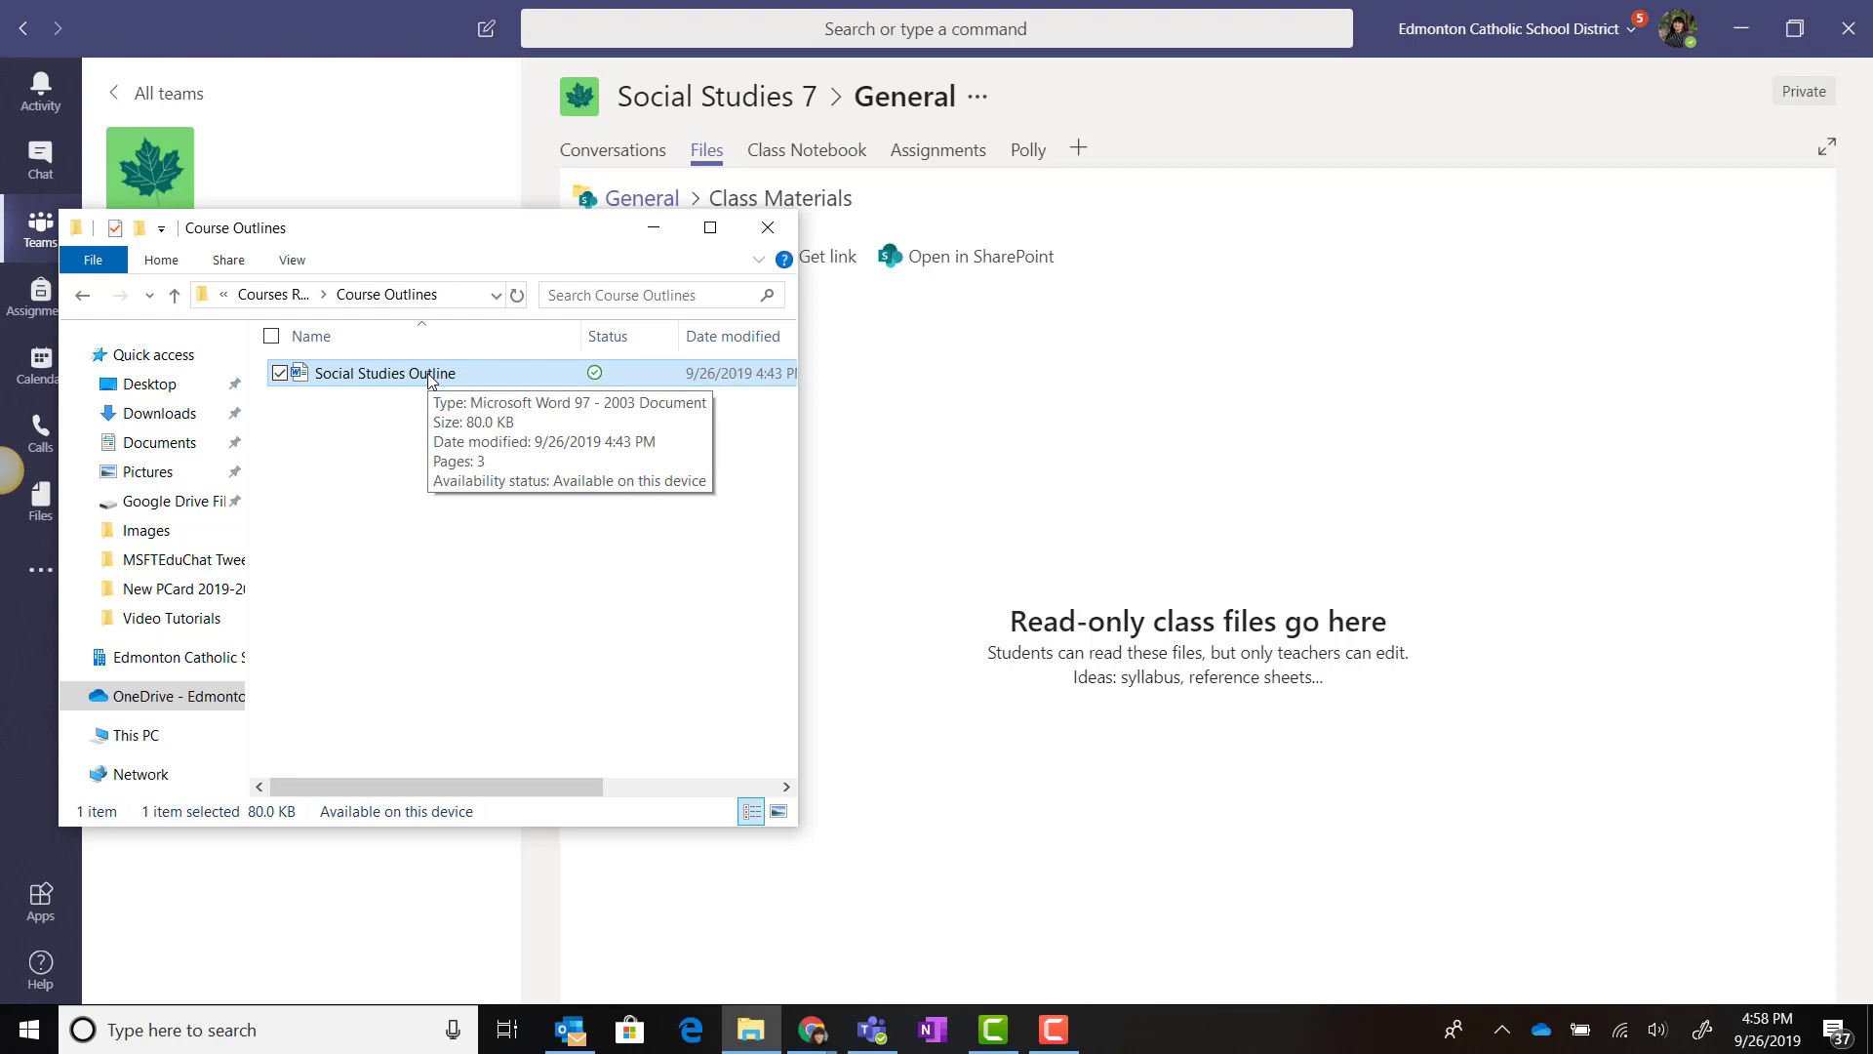
drag(429, 379, 981, 418)
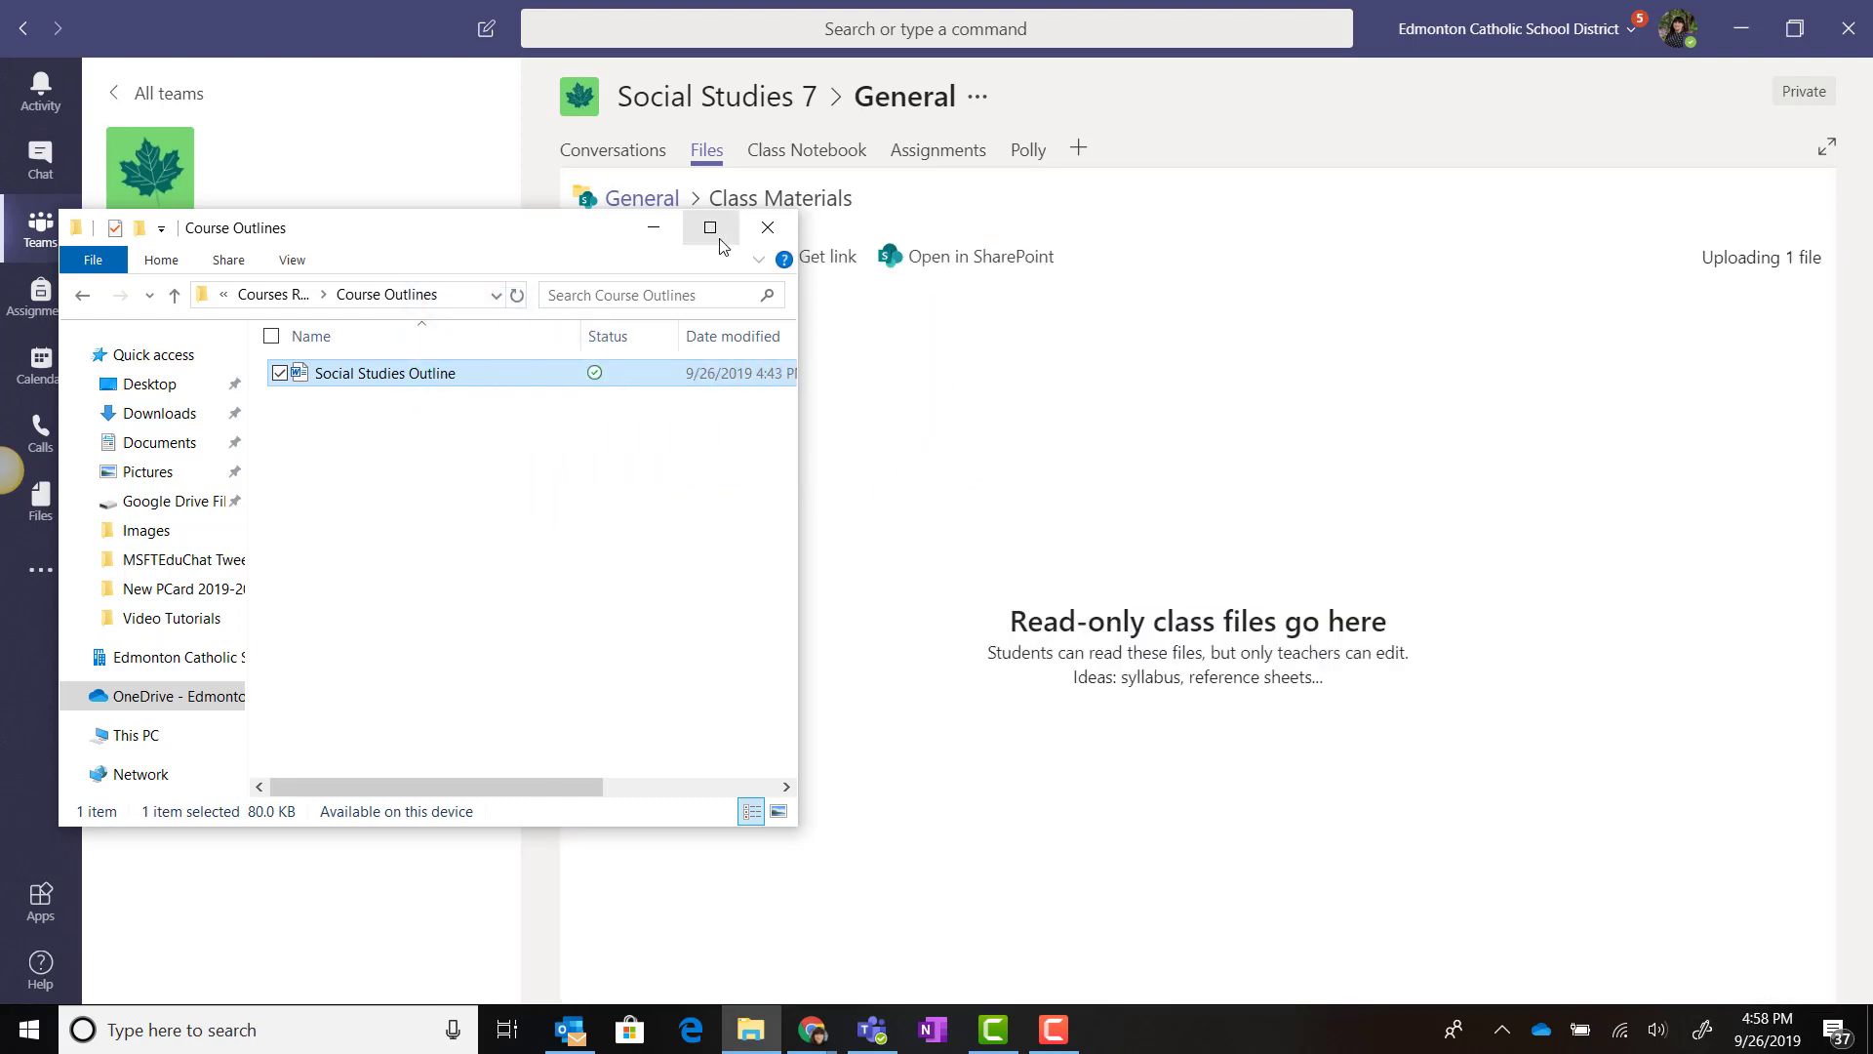
click(654, 227)
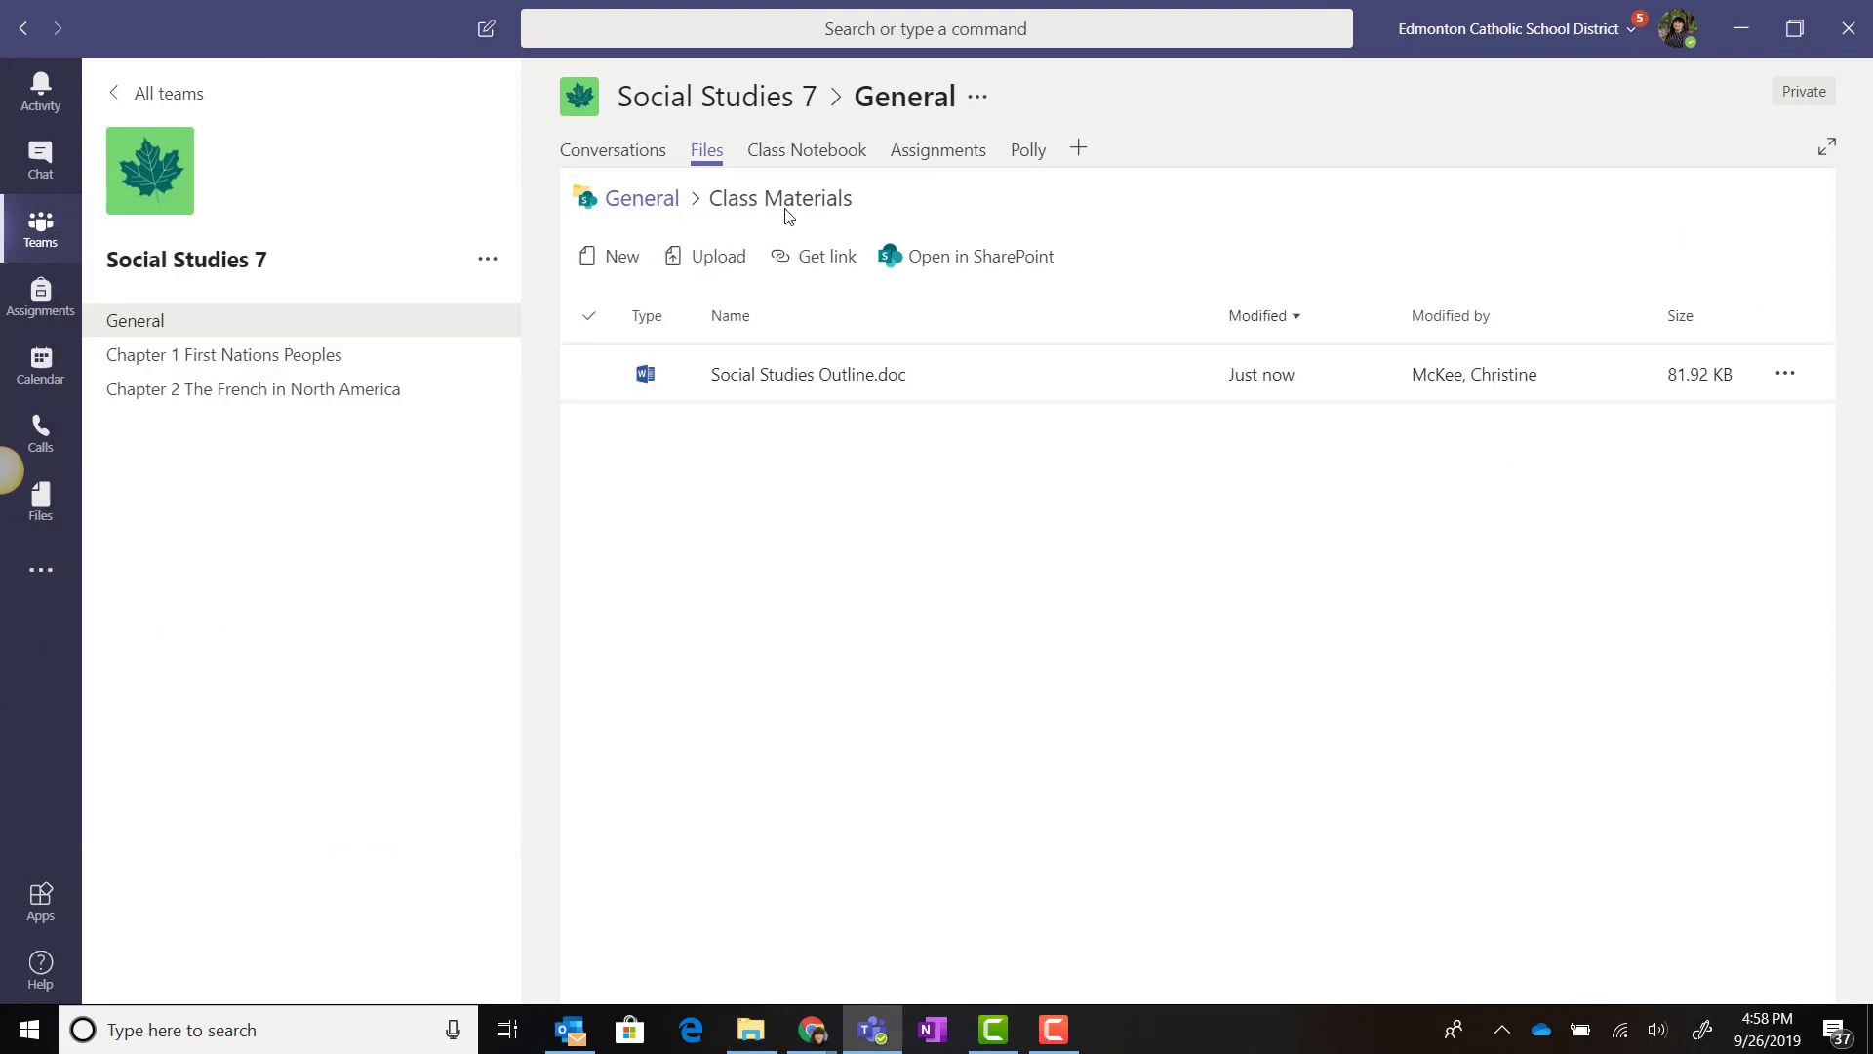
Leave Class Materials and open the files of the Chapter 2 The French in North America channel
click(631, 205)
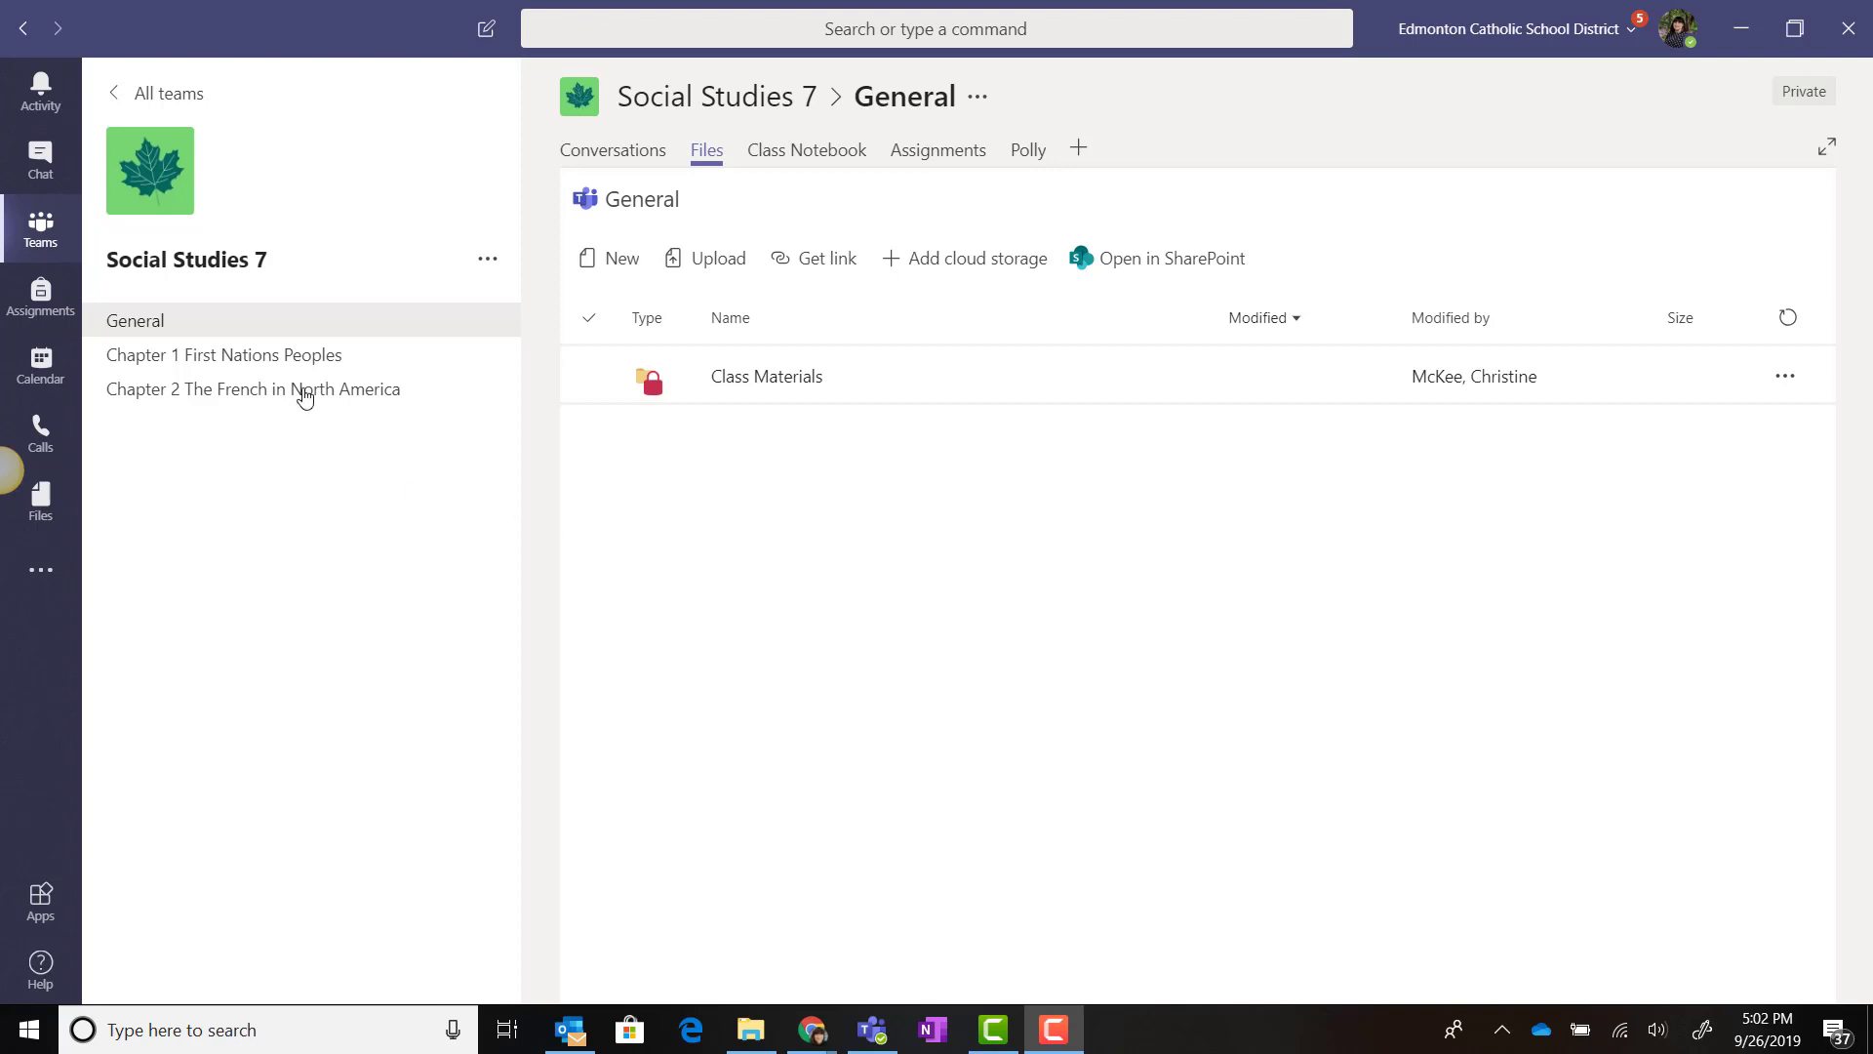
click(408, 399)
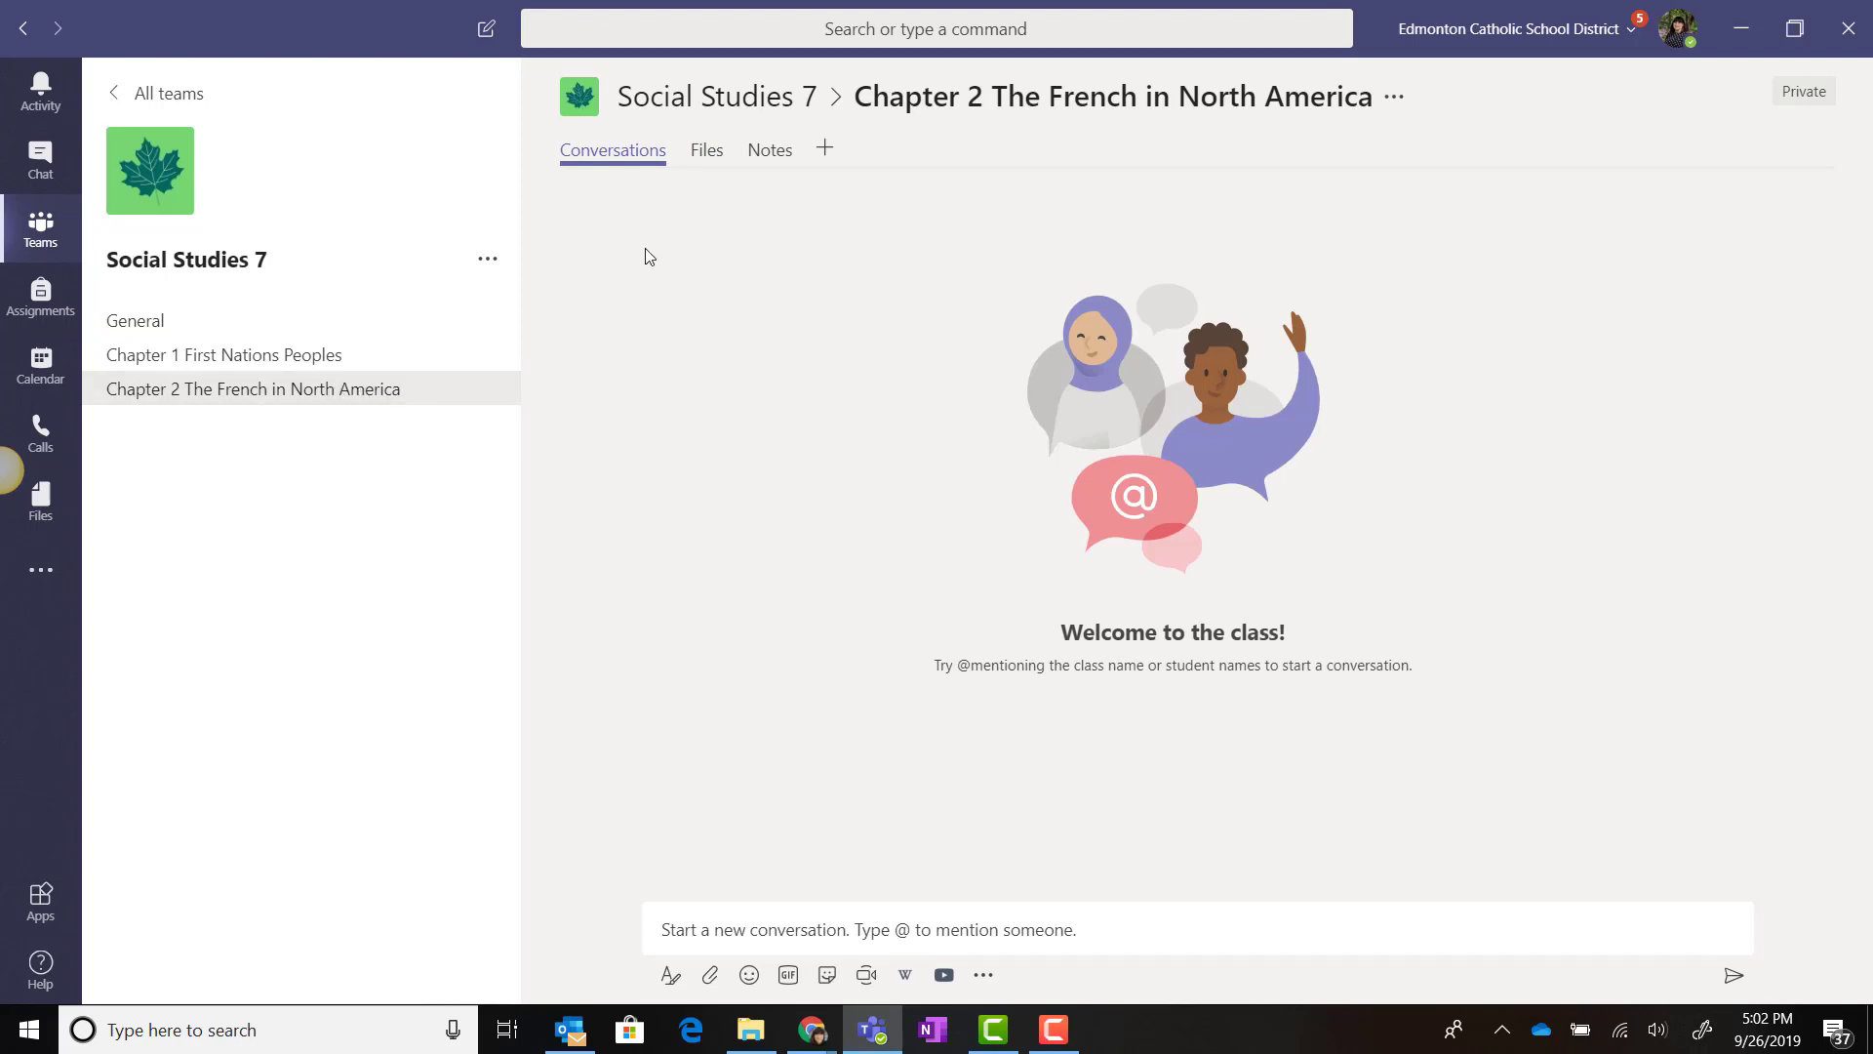
click(699, 149)
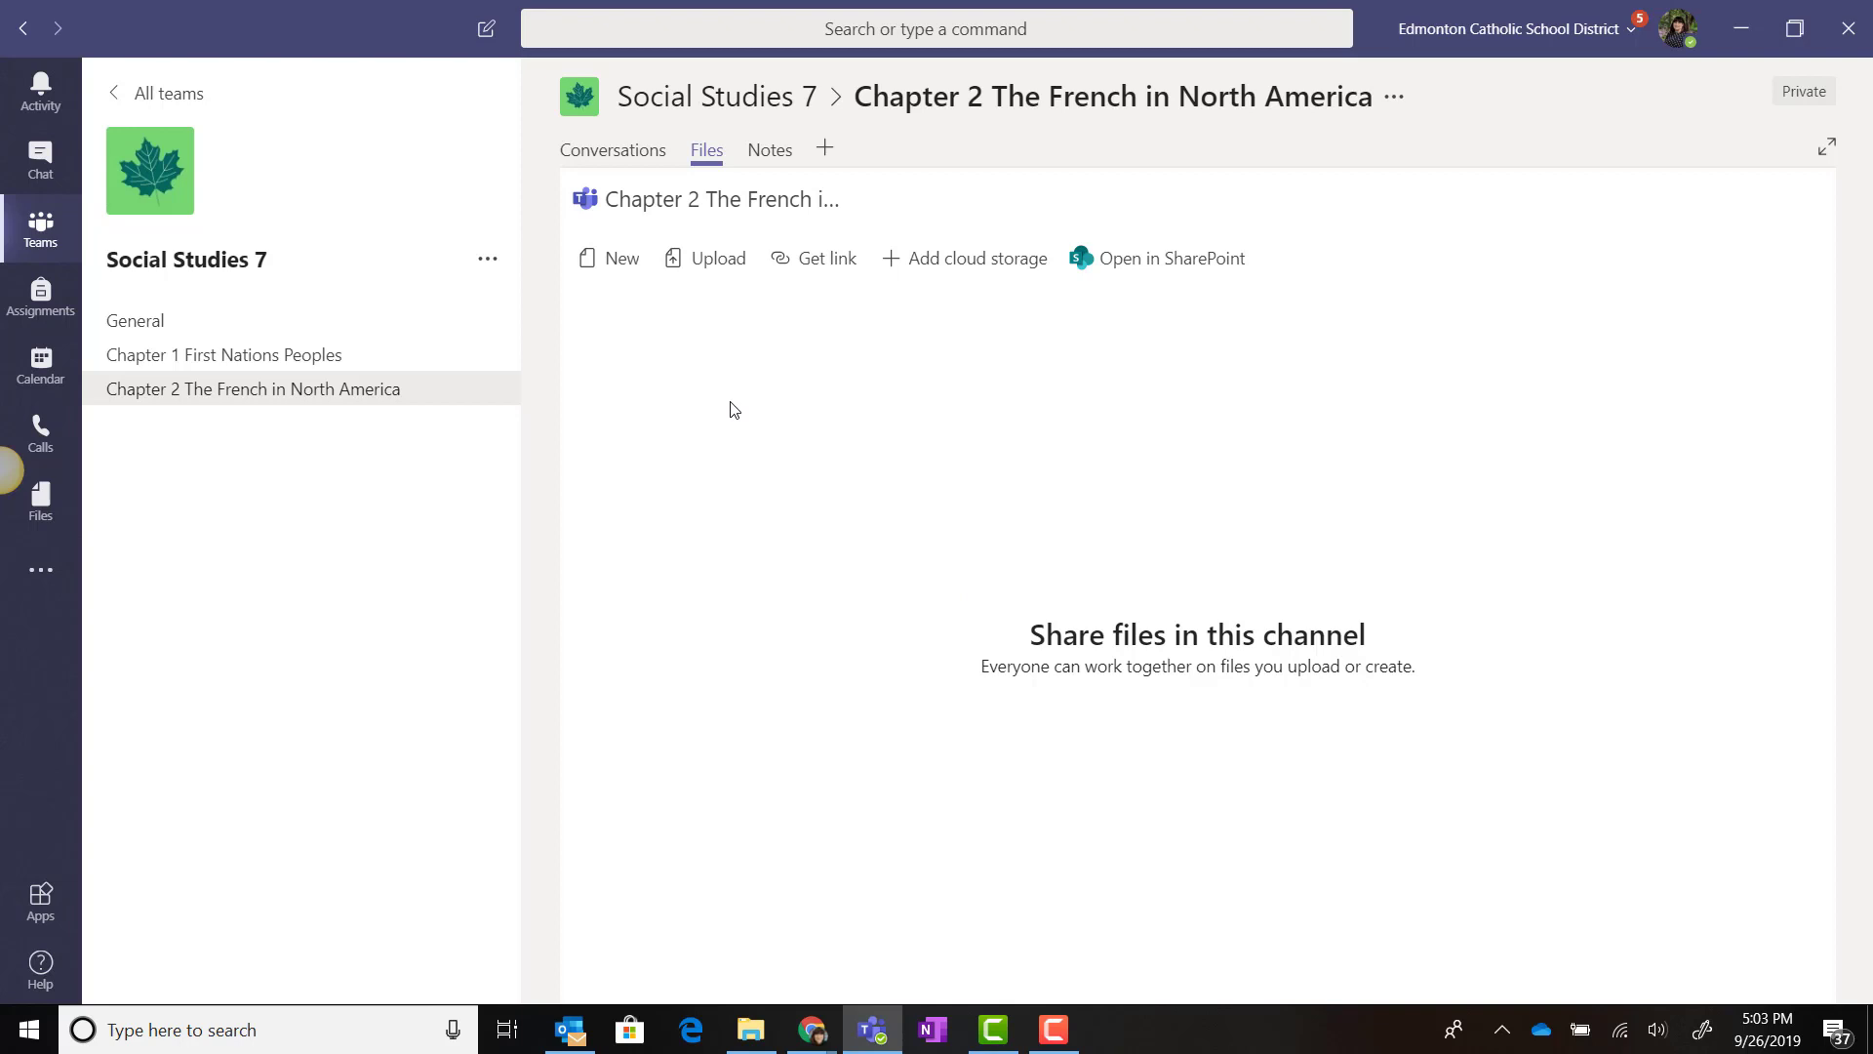
Create a folder named Notes in the Chapter 2 channel's files
click(631, 265)
click(646, 333)
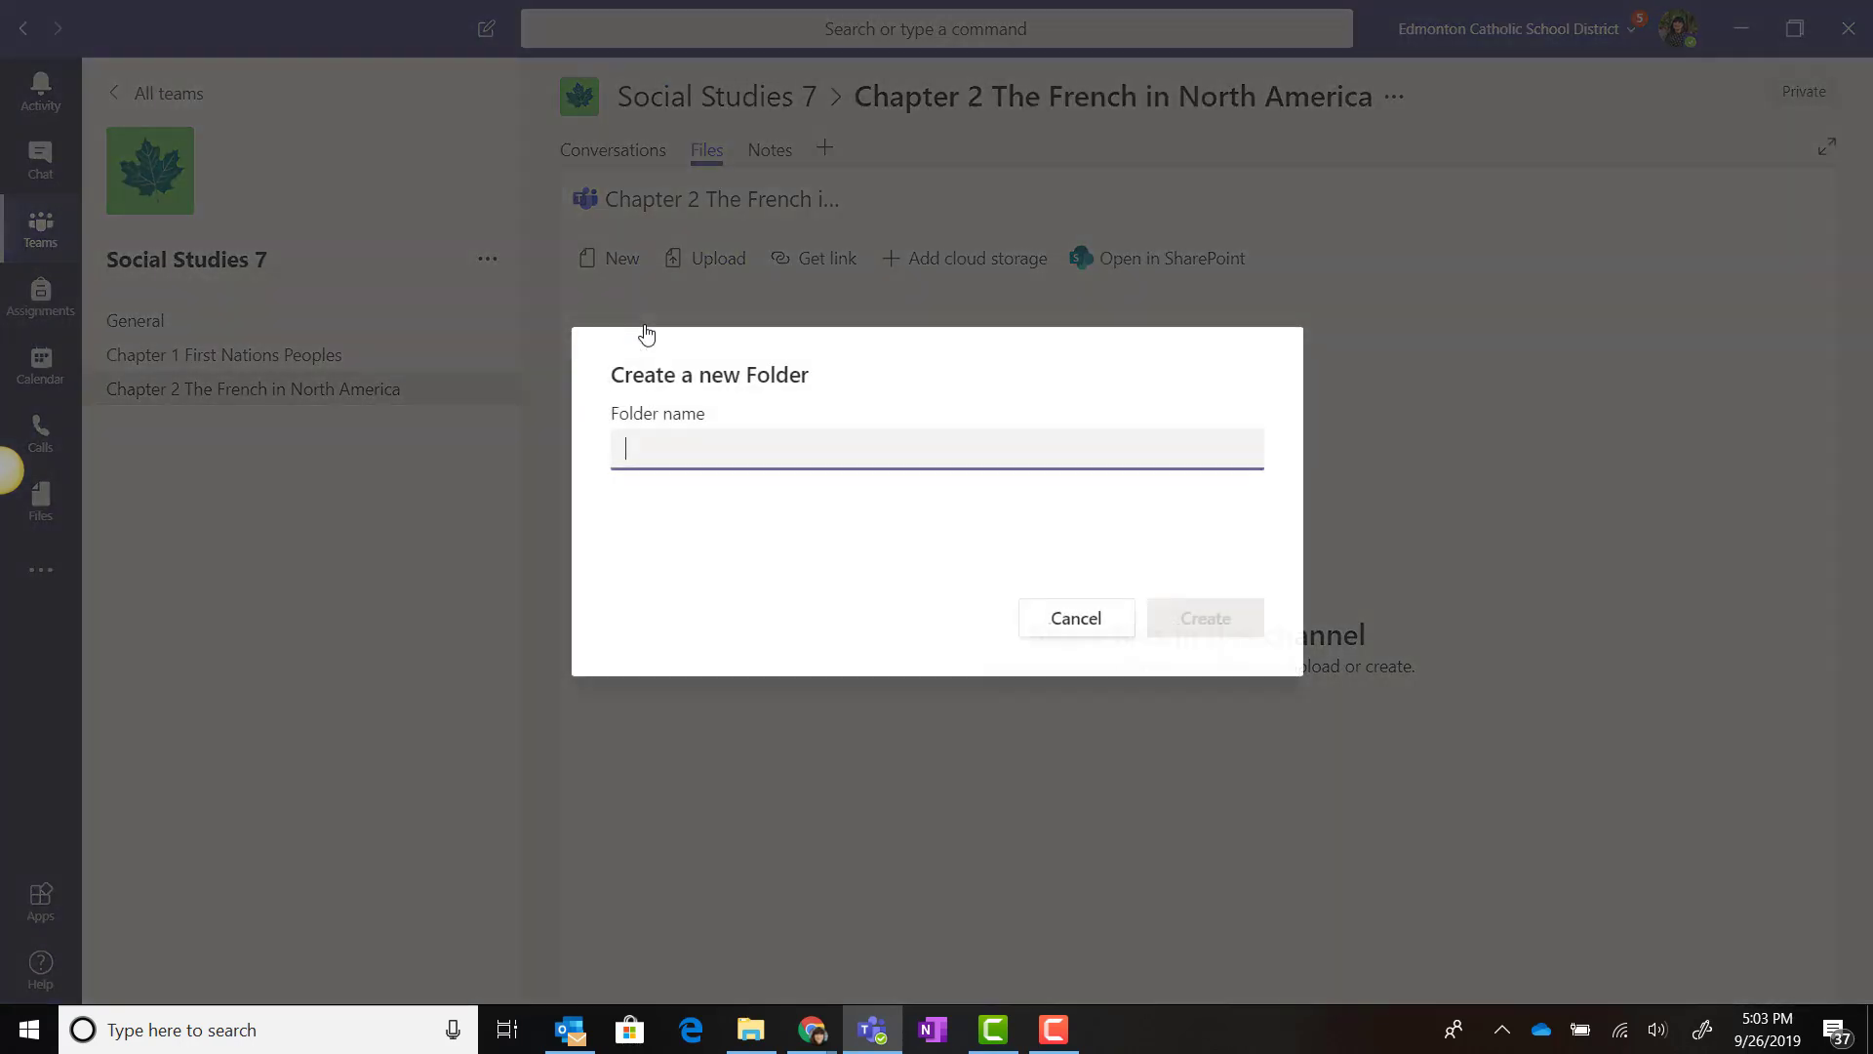
text(Notes)
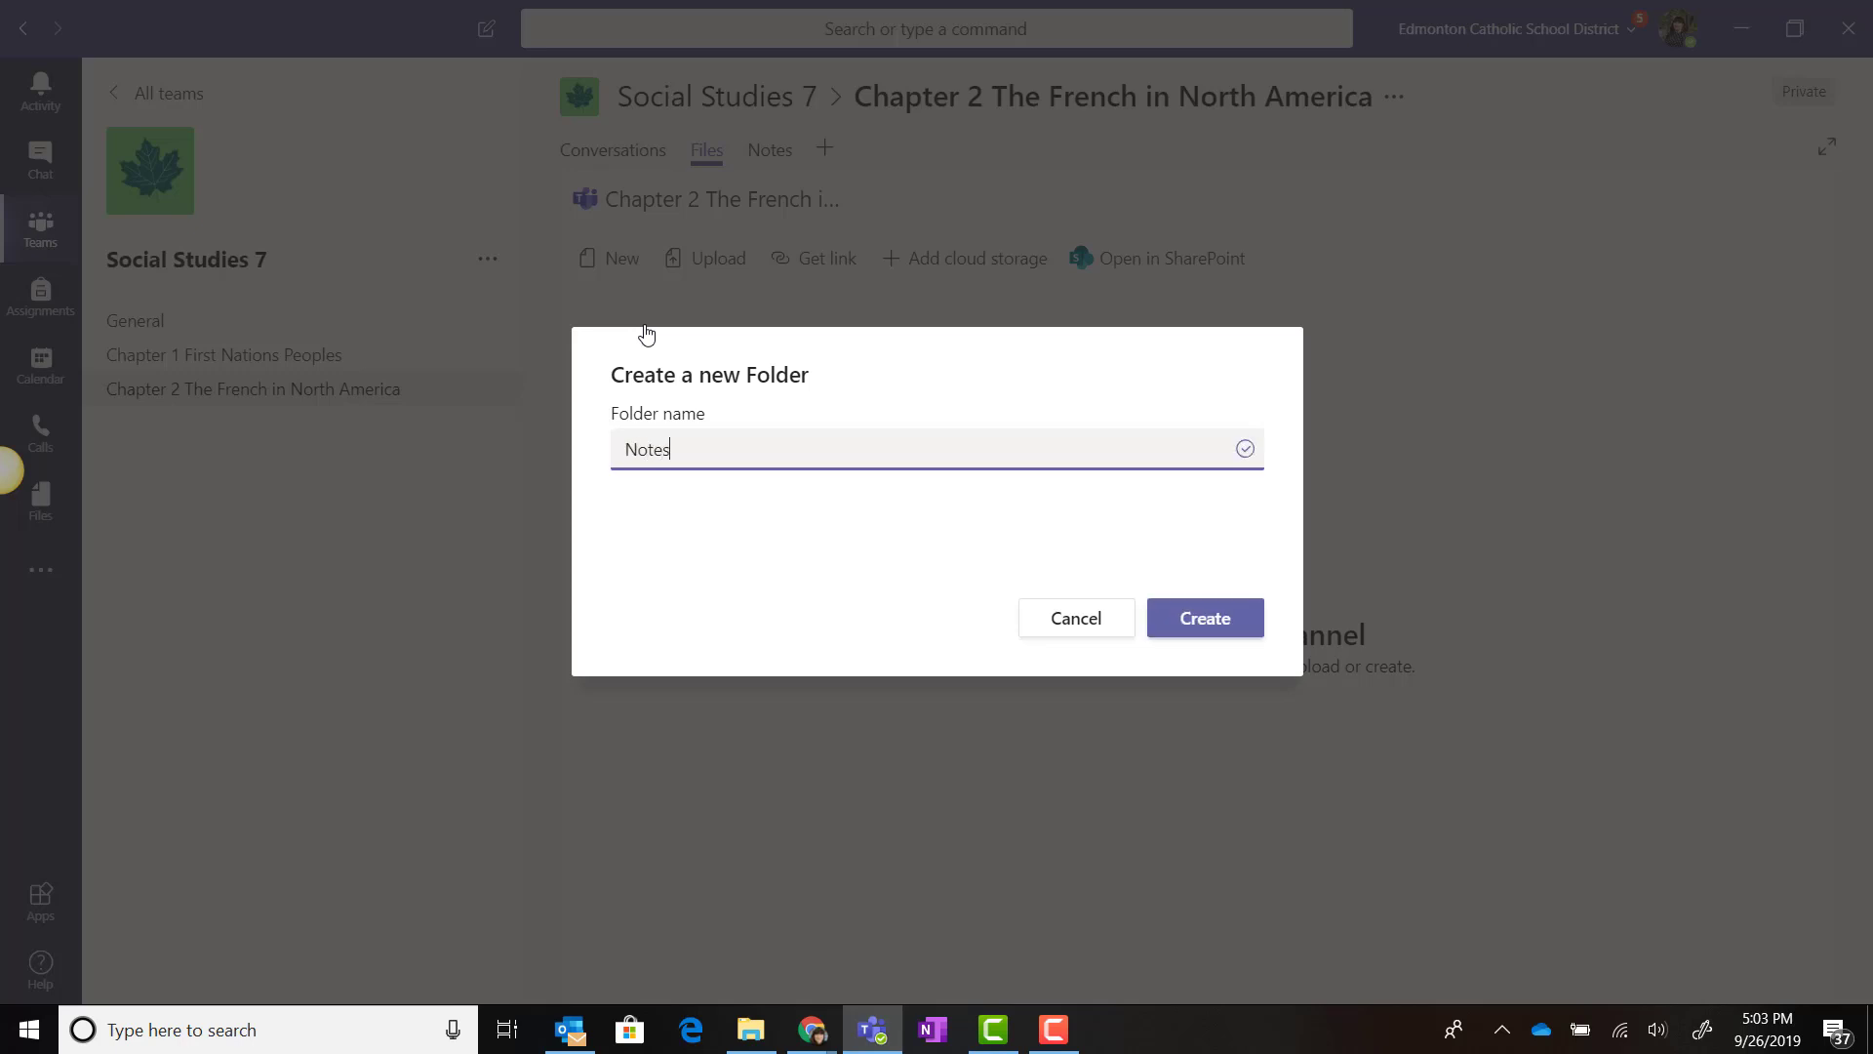
key(Return)
Create a folder named Handouts in the Chapter 2 channel's files
click(626, 261)
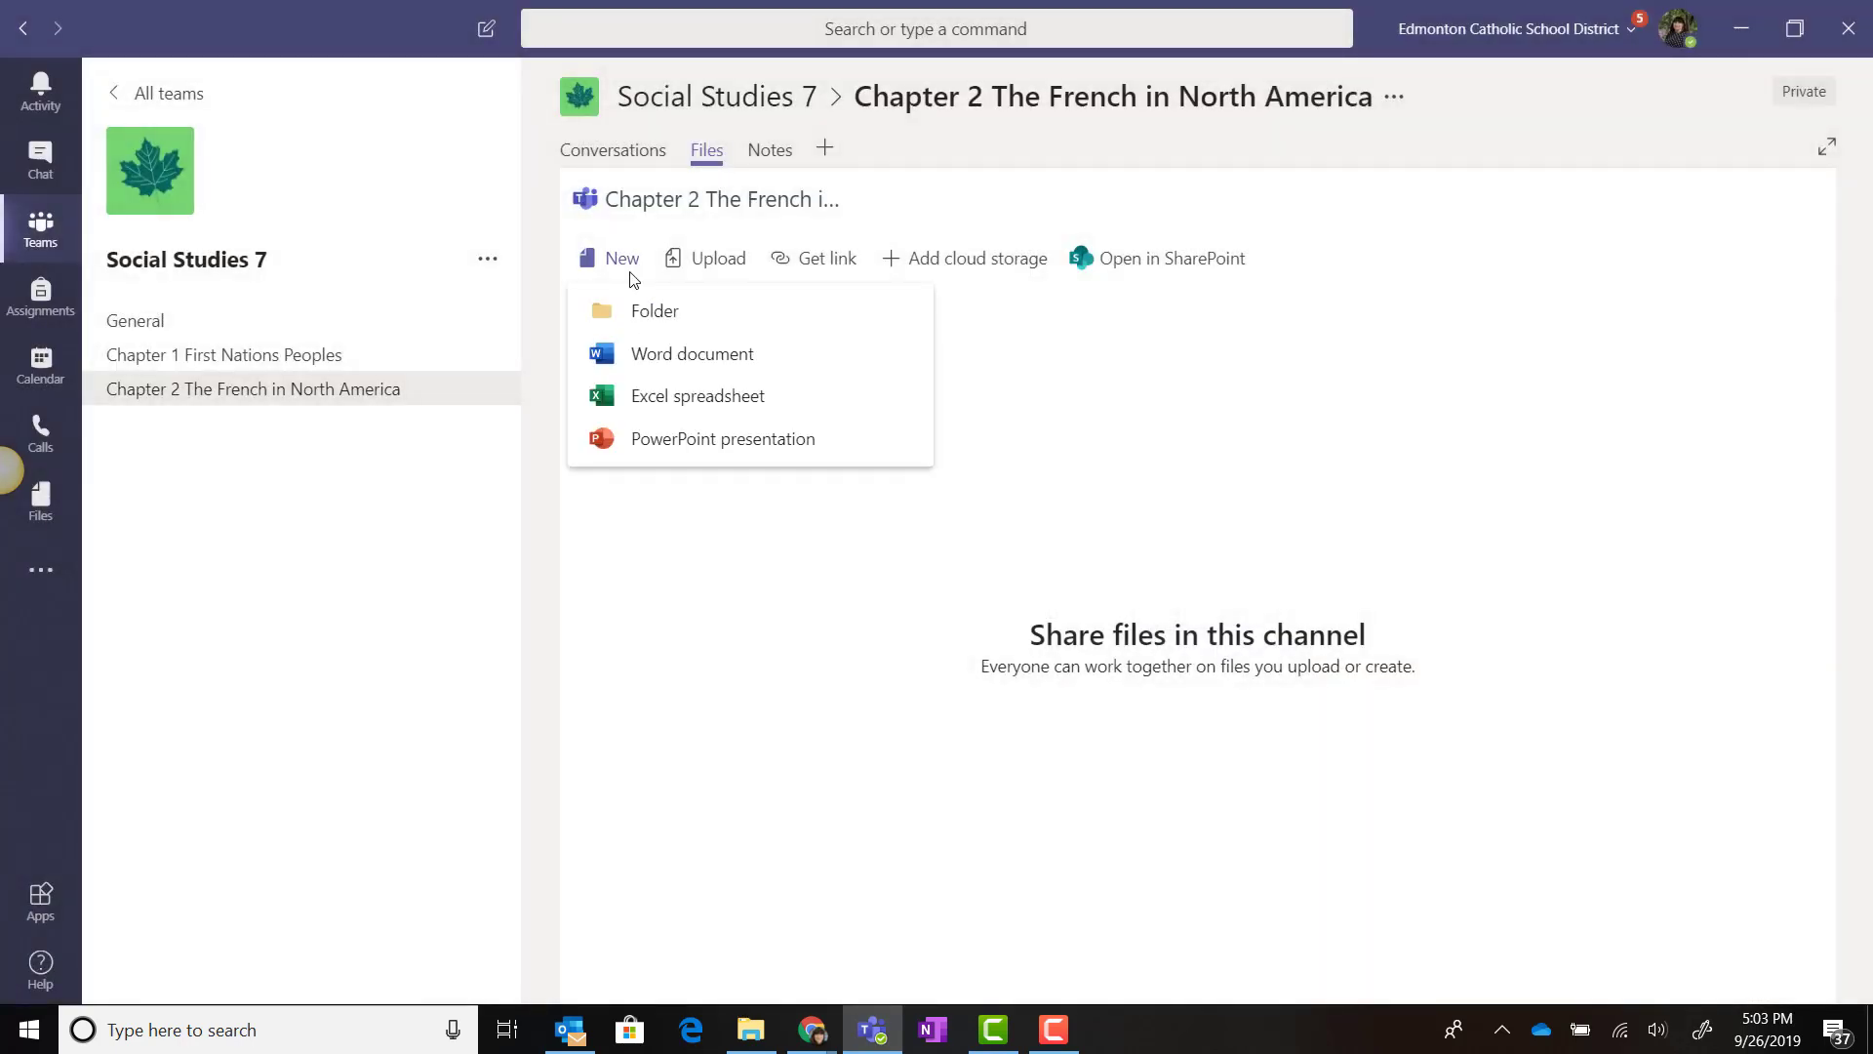
click(588, 381)
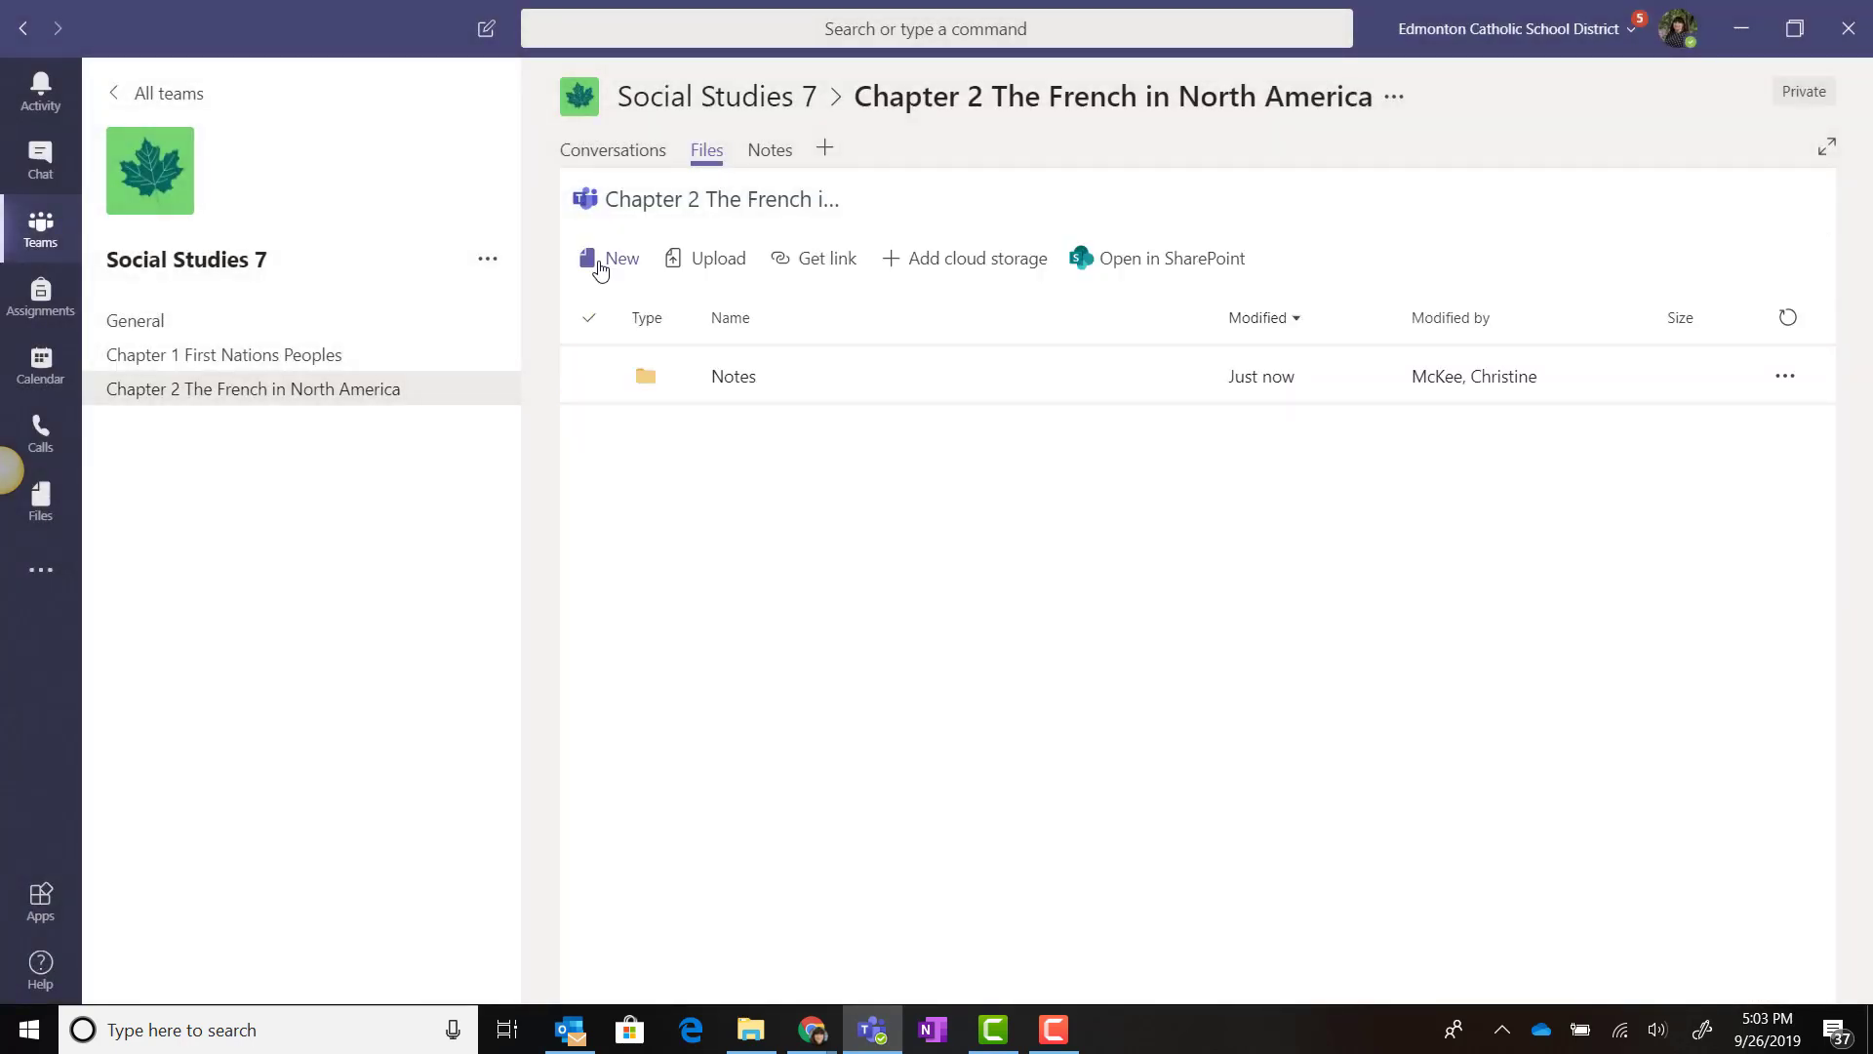
click(610, 258)
click(606, 321)
text(hand)
key(BackSpace)
key(BackSpace)
key(BackSpace)
key(BackSpace)
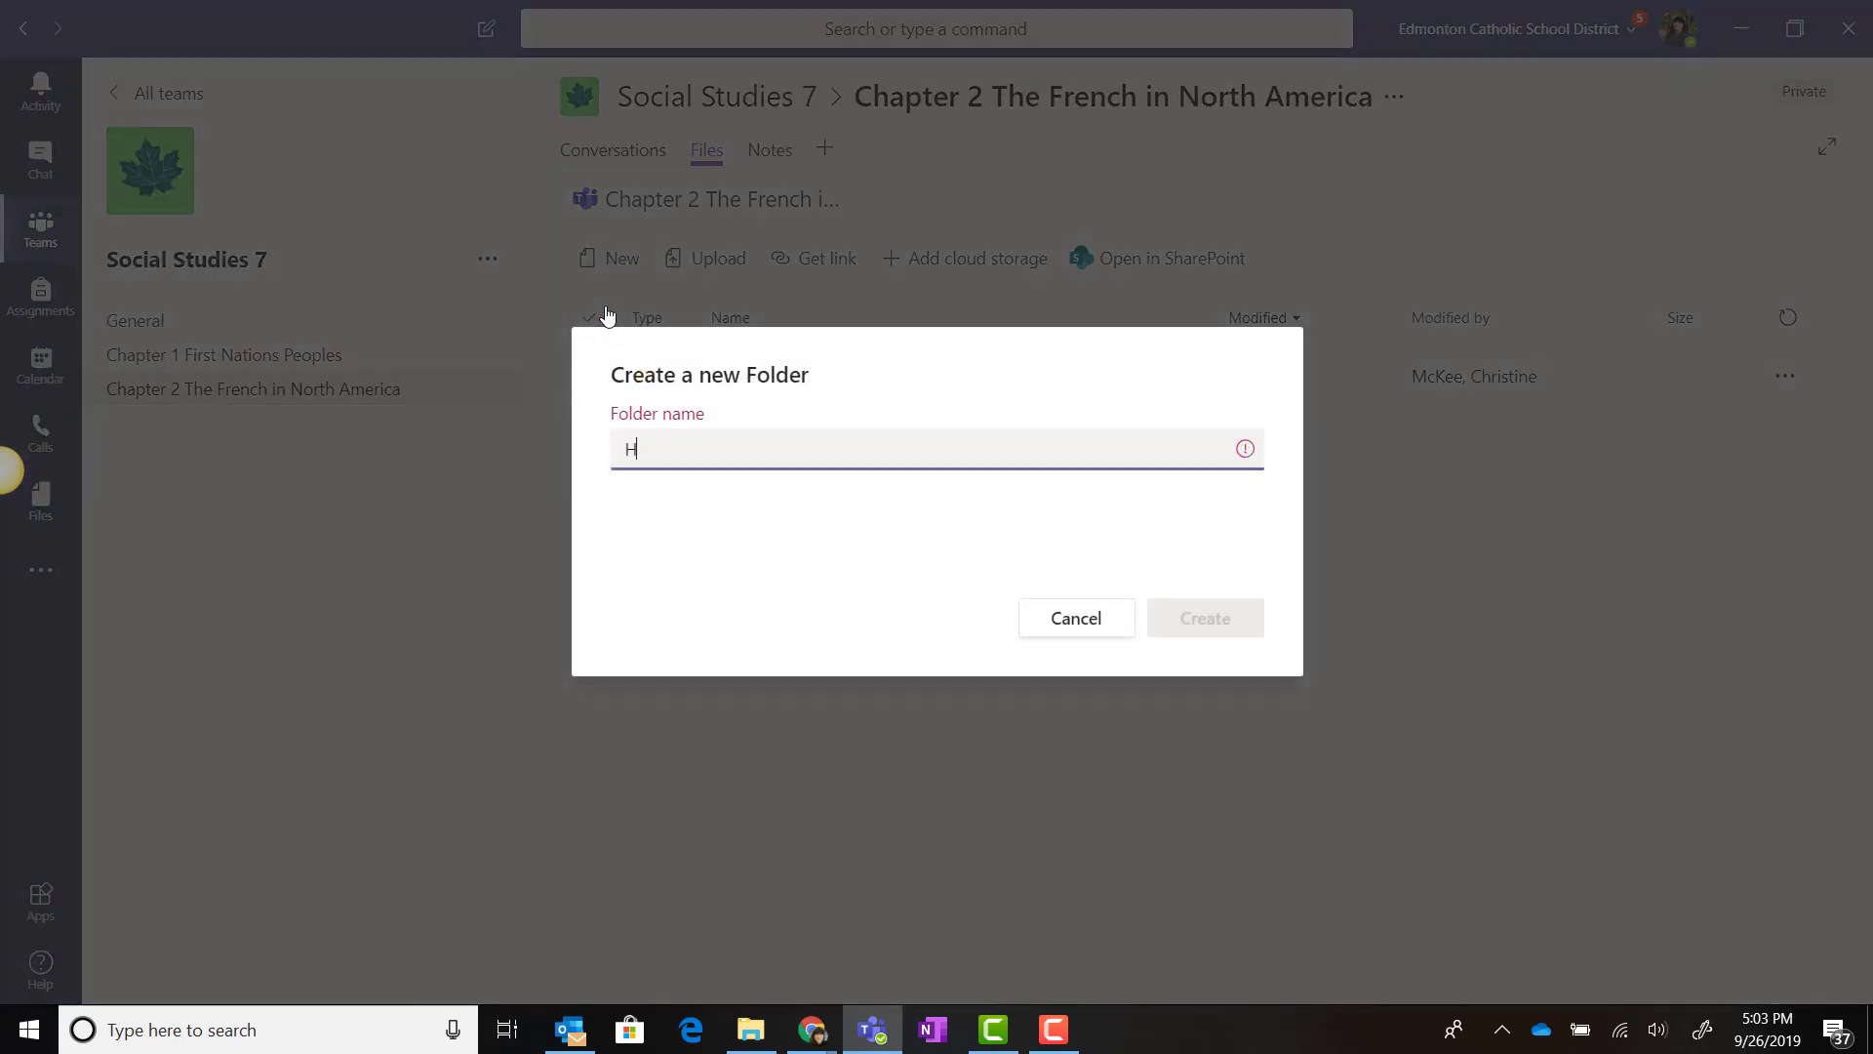
text(Handouts)
key(Return)
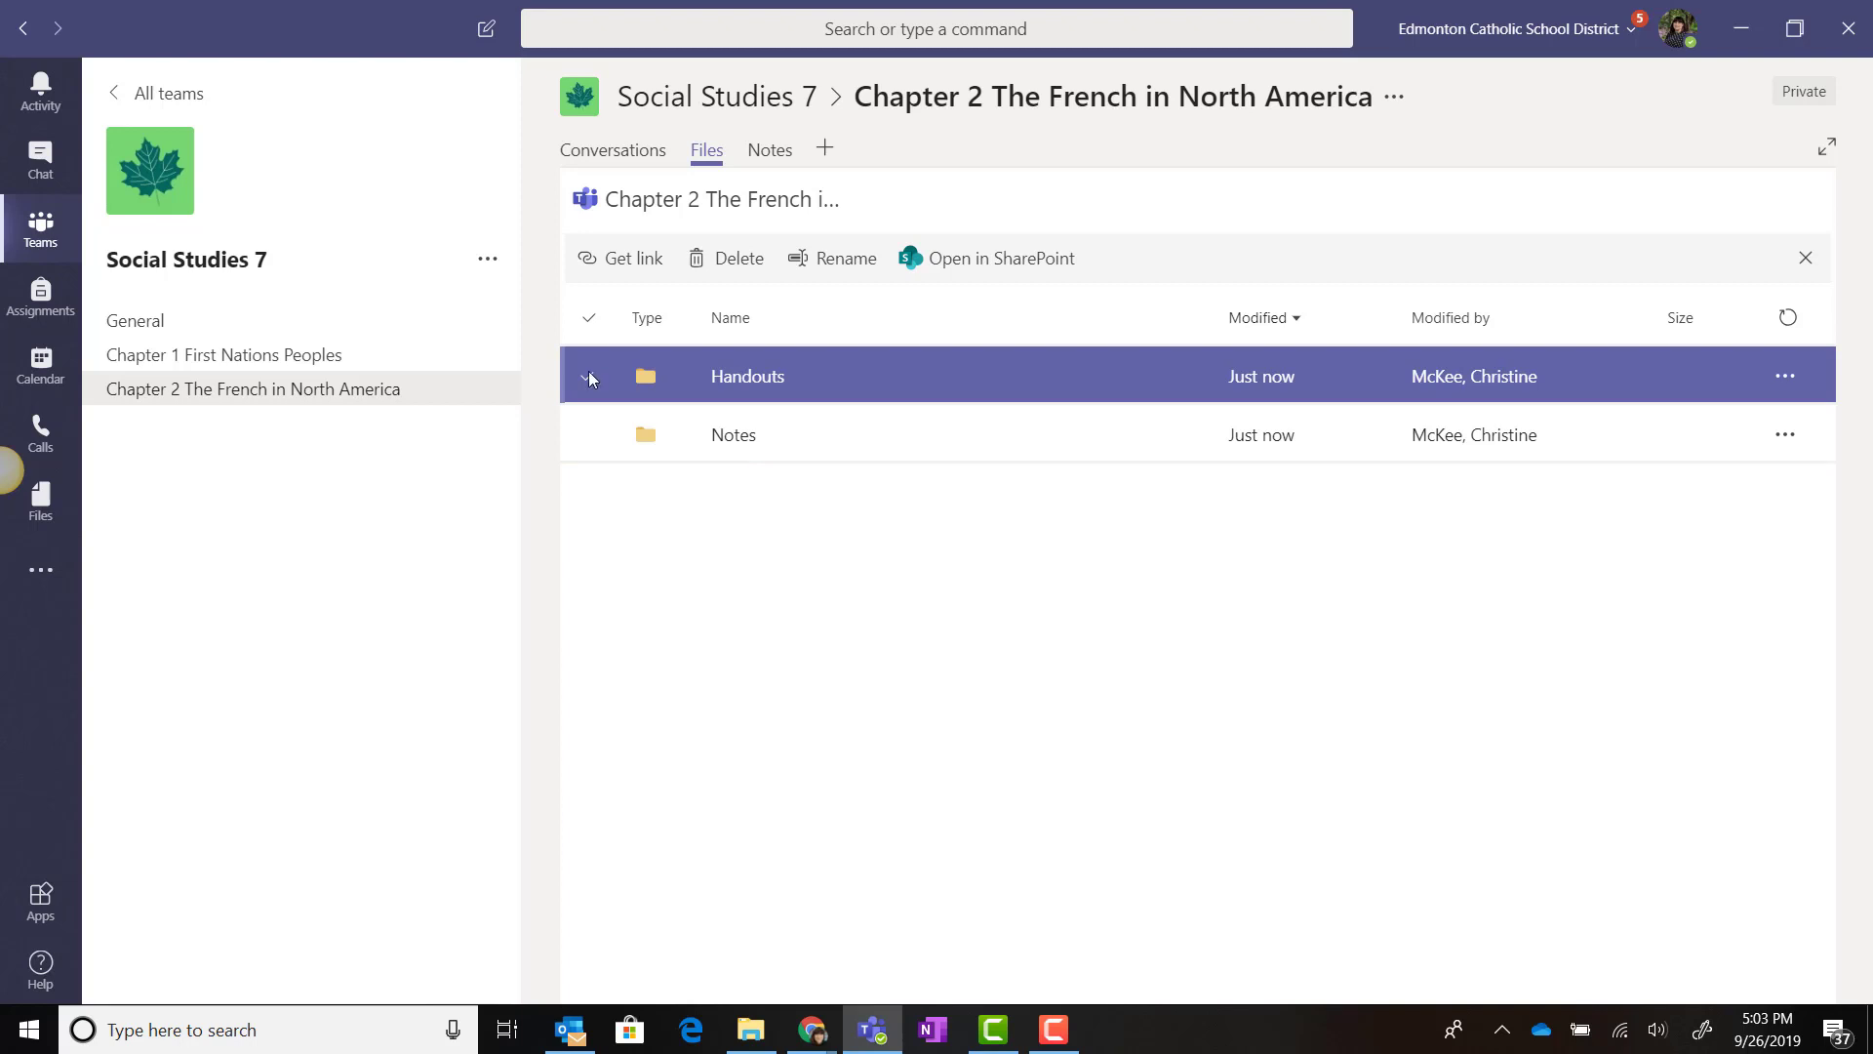
Create a folder named Review in the Chapter 2 channel's files
click(588, 375)
click(624, 260)
click(644, 427)
text(Re)
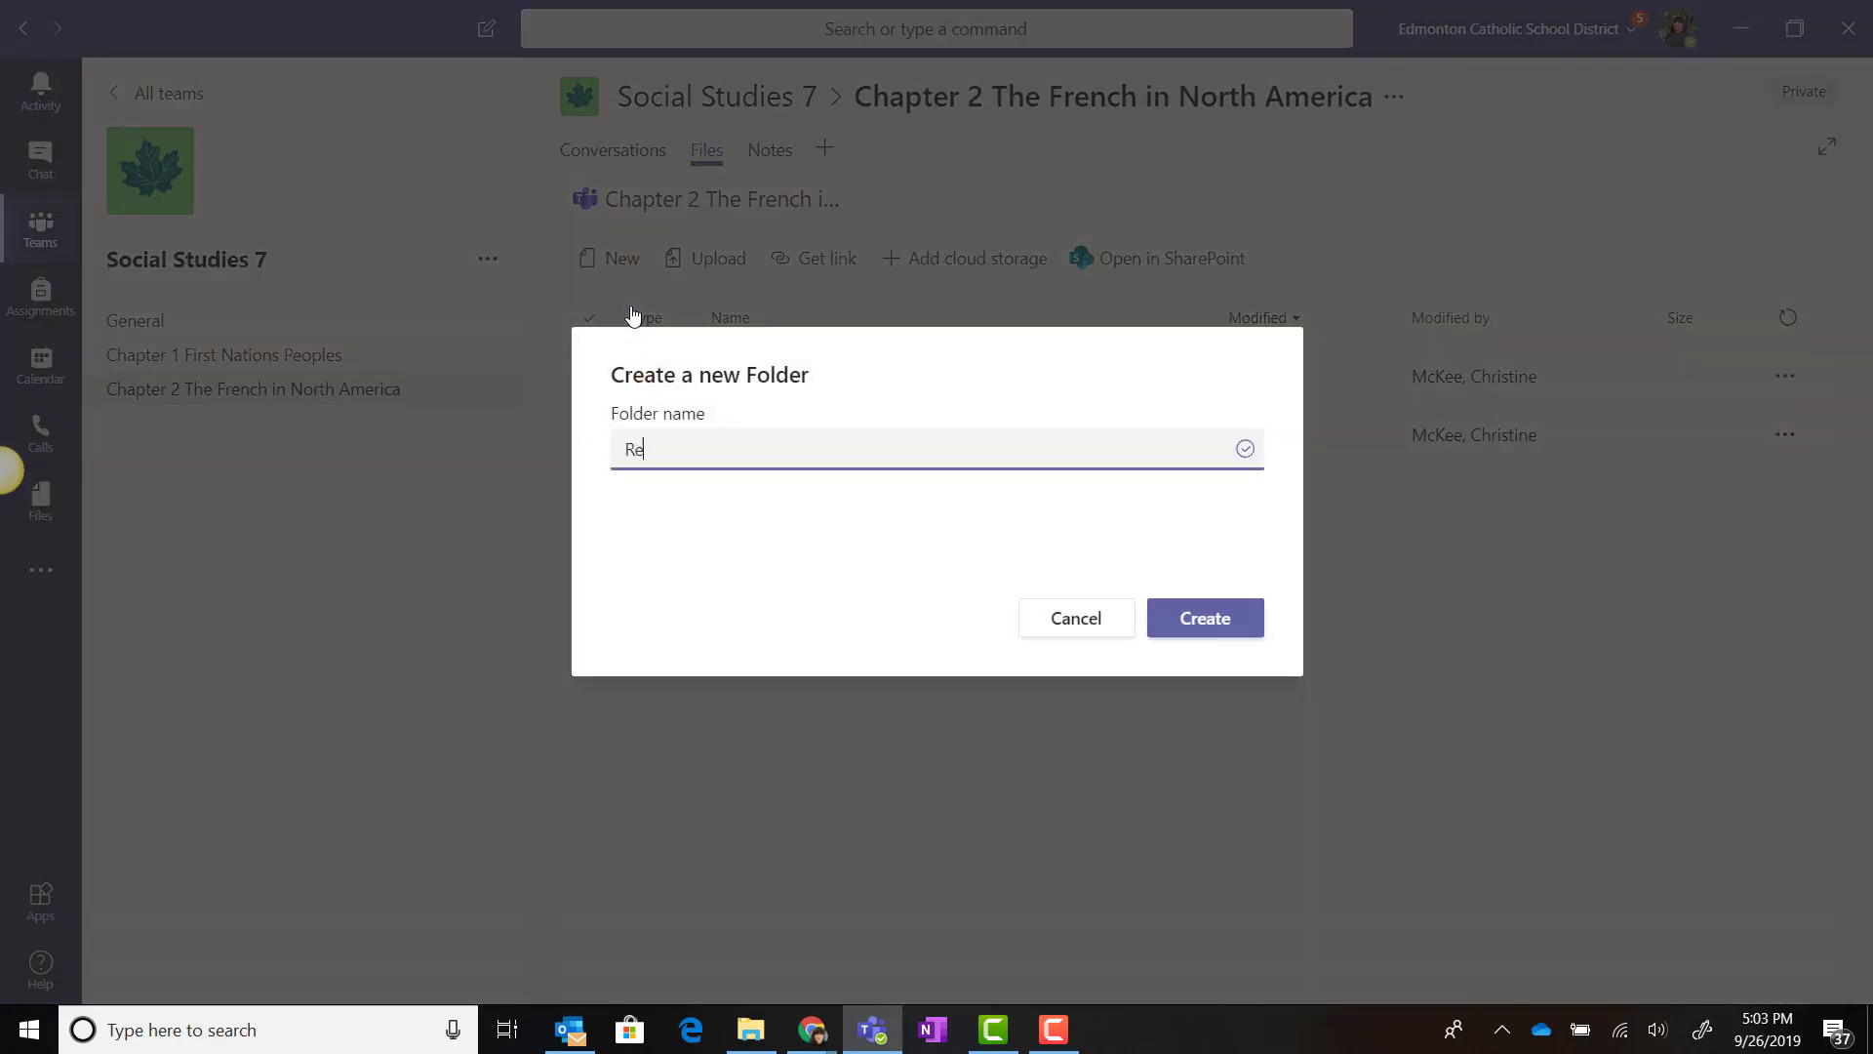
text(view)
click(1191, 630)
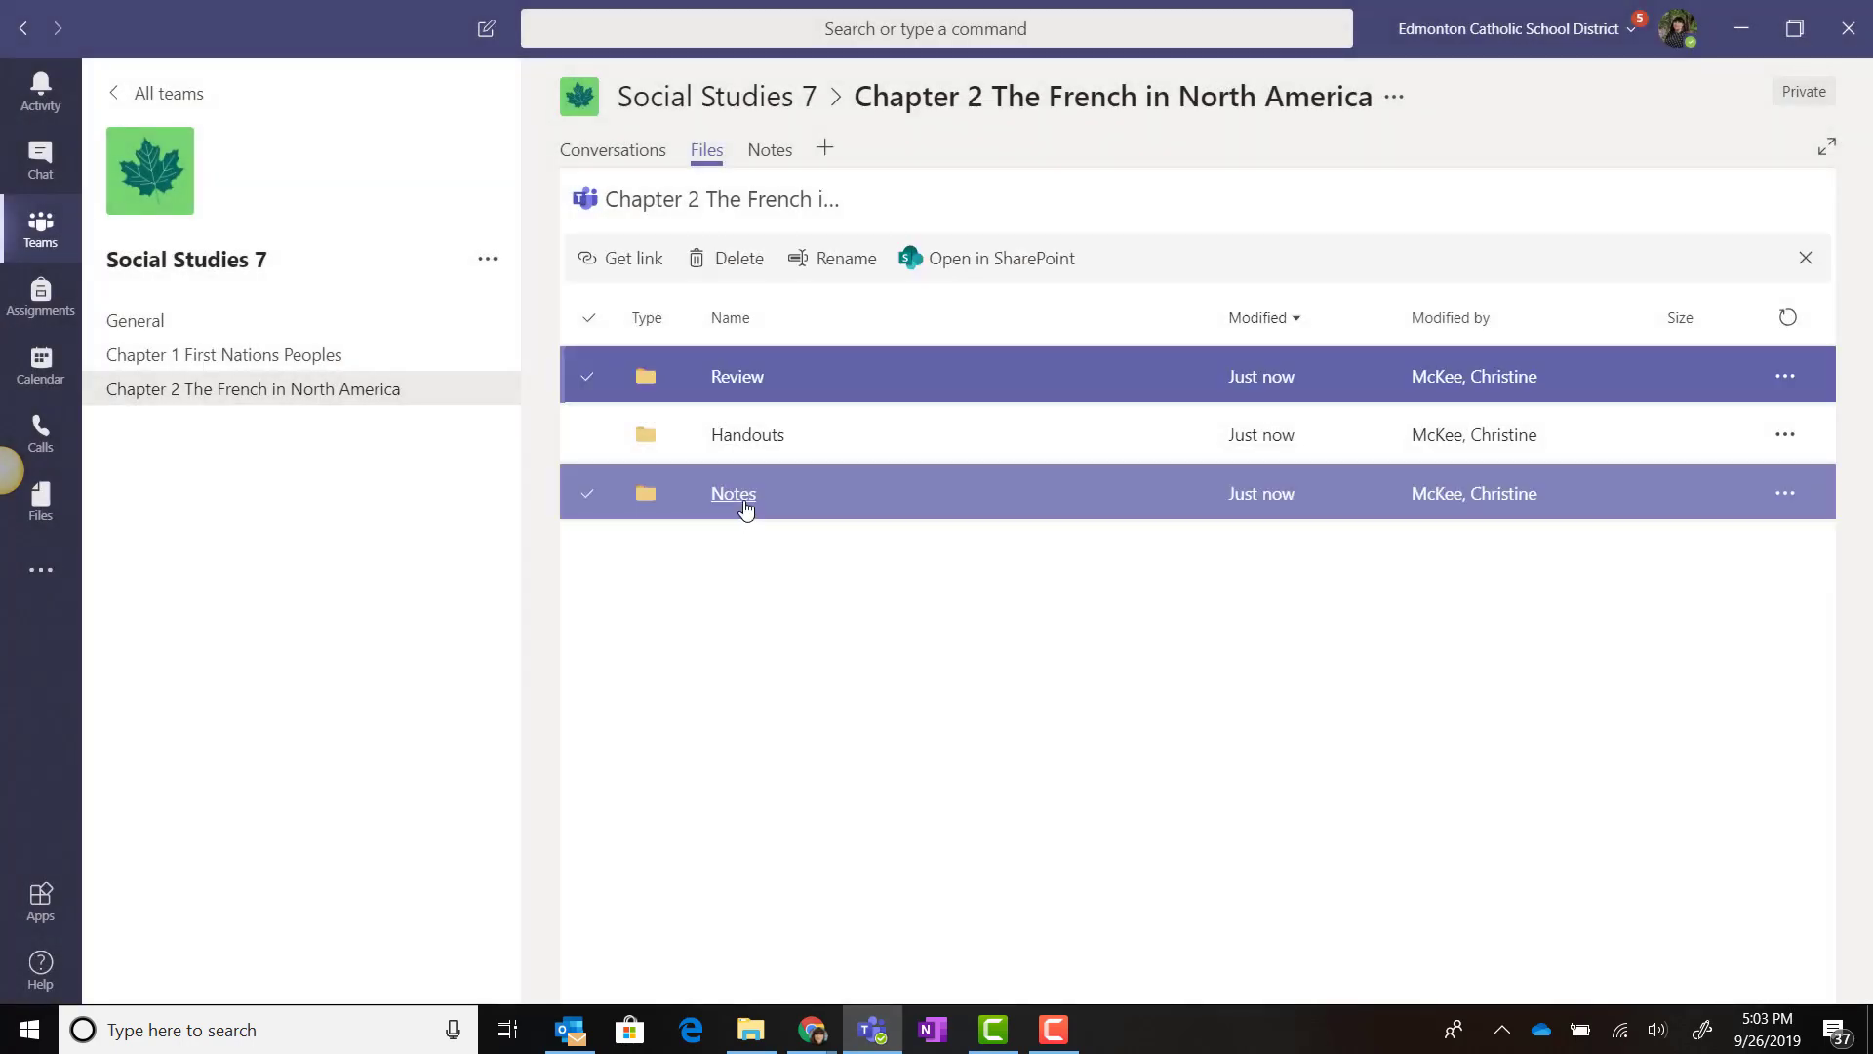
Upload Section 1 European Imperialism.pptx from the Chapter 2 Notes for Class folder on OneDrive into the channel's Notes folder
click(733, 494)
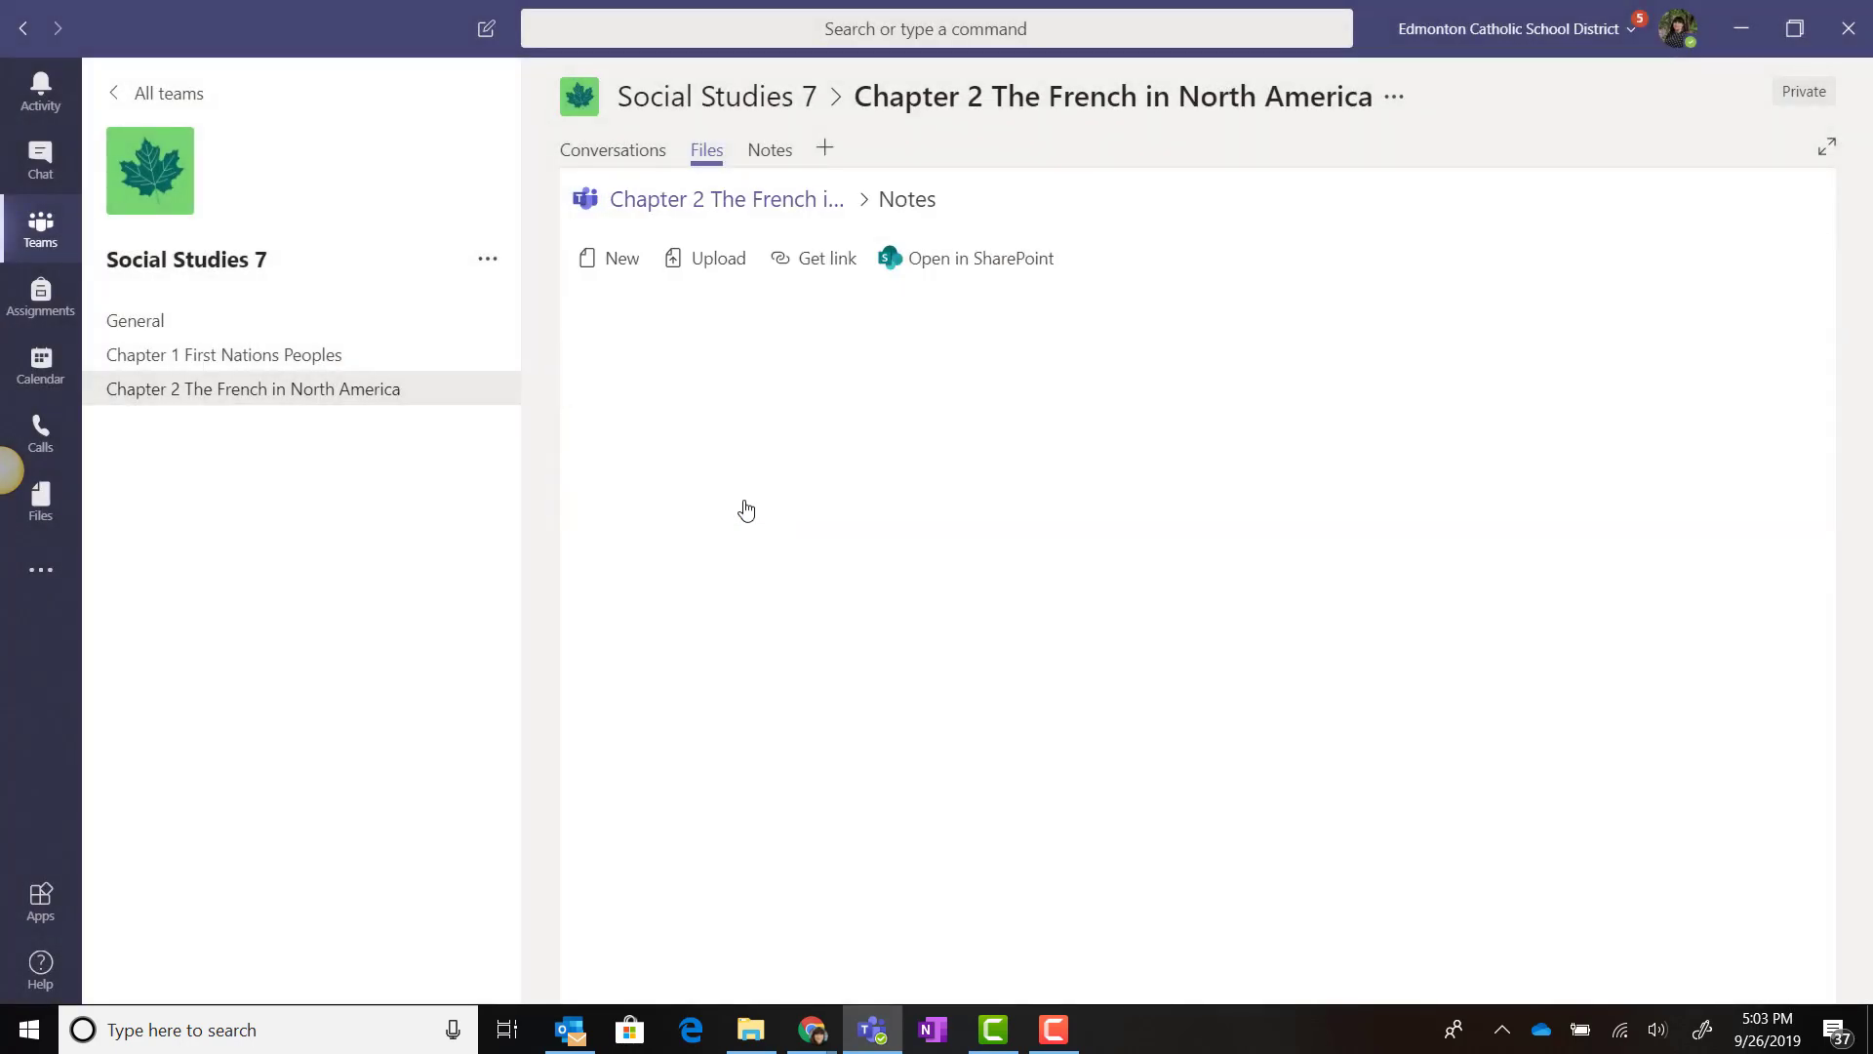
click(695, 264)
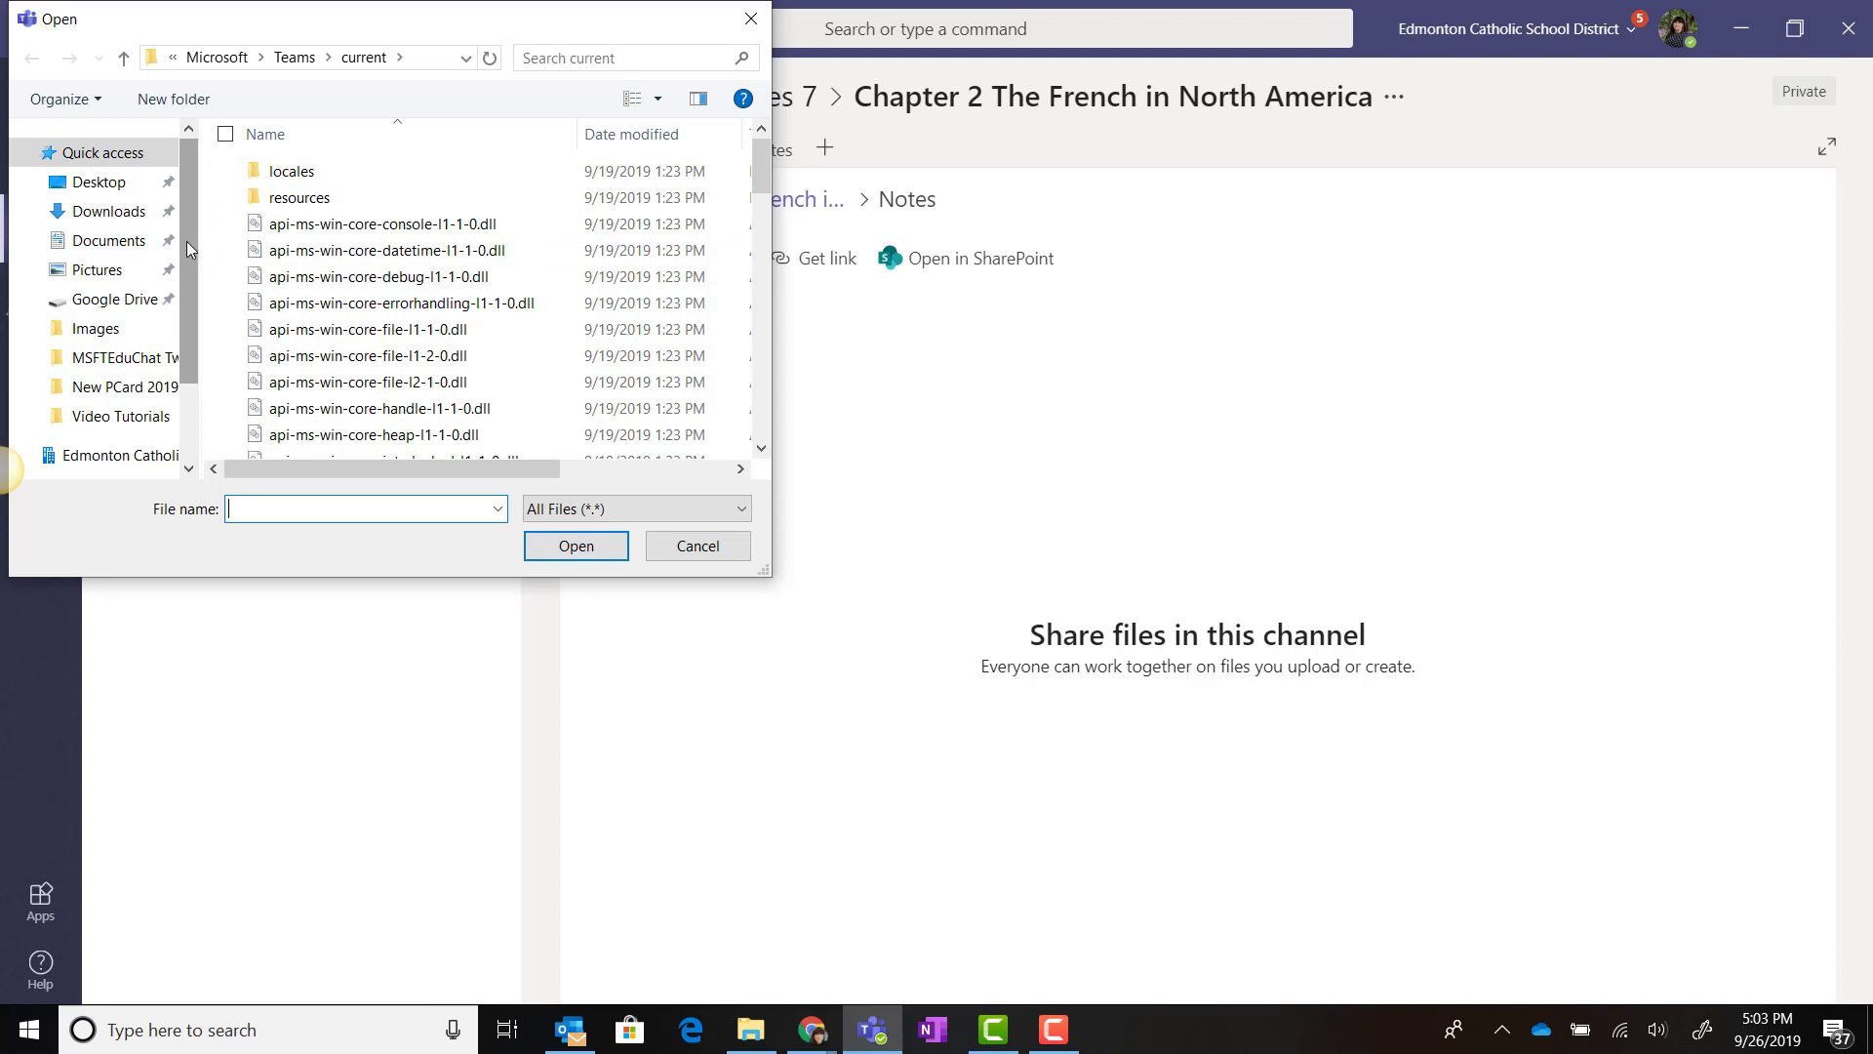
scroll(188, 250, down, 2)
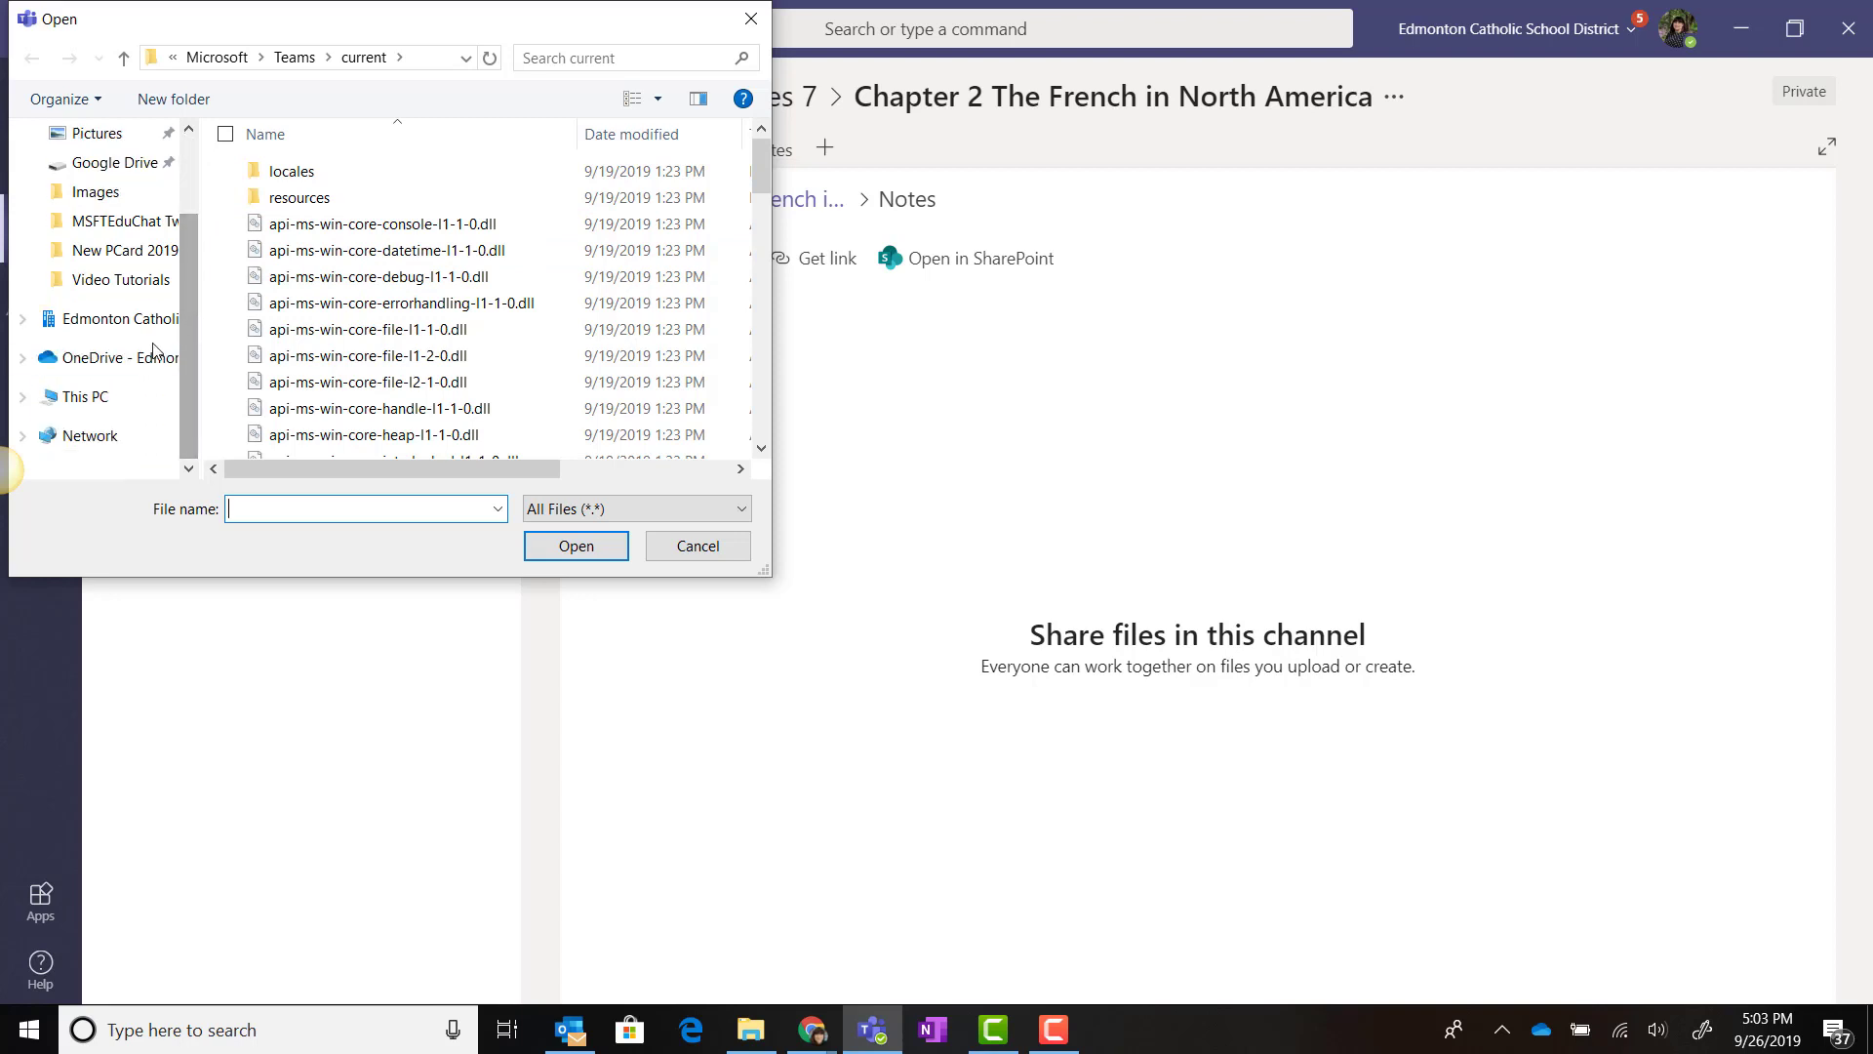
click(143, 360)
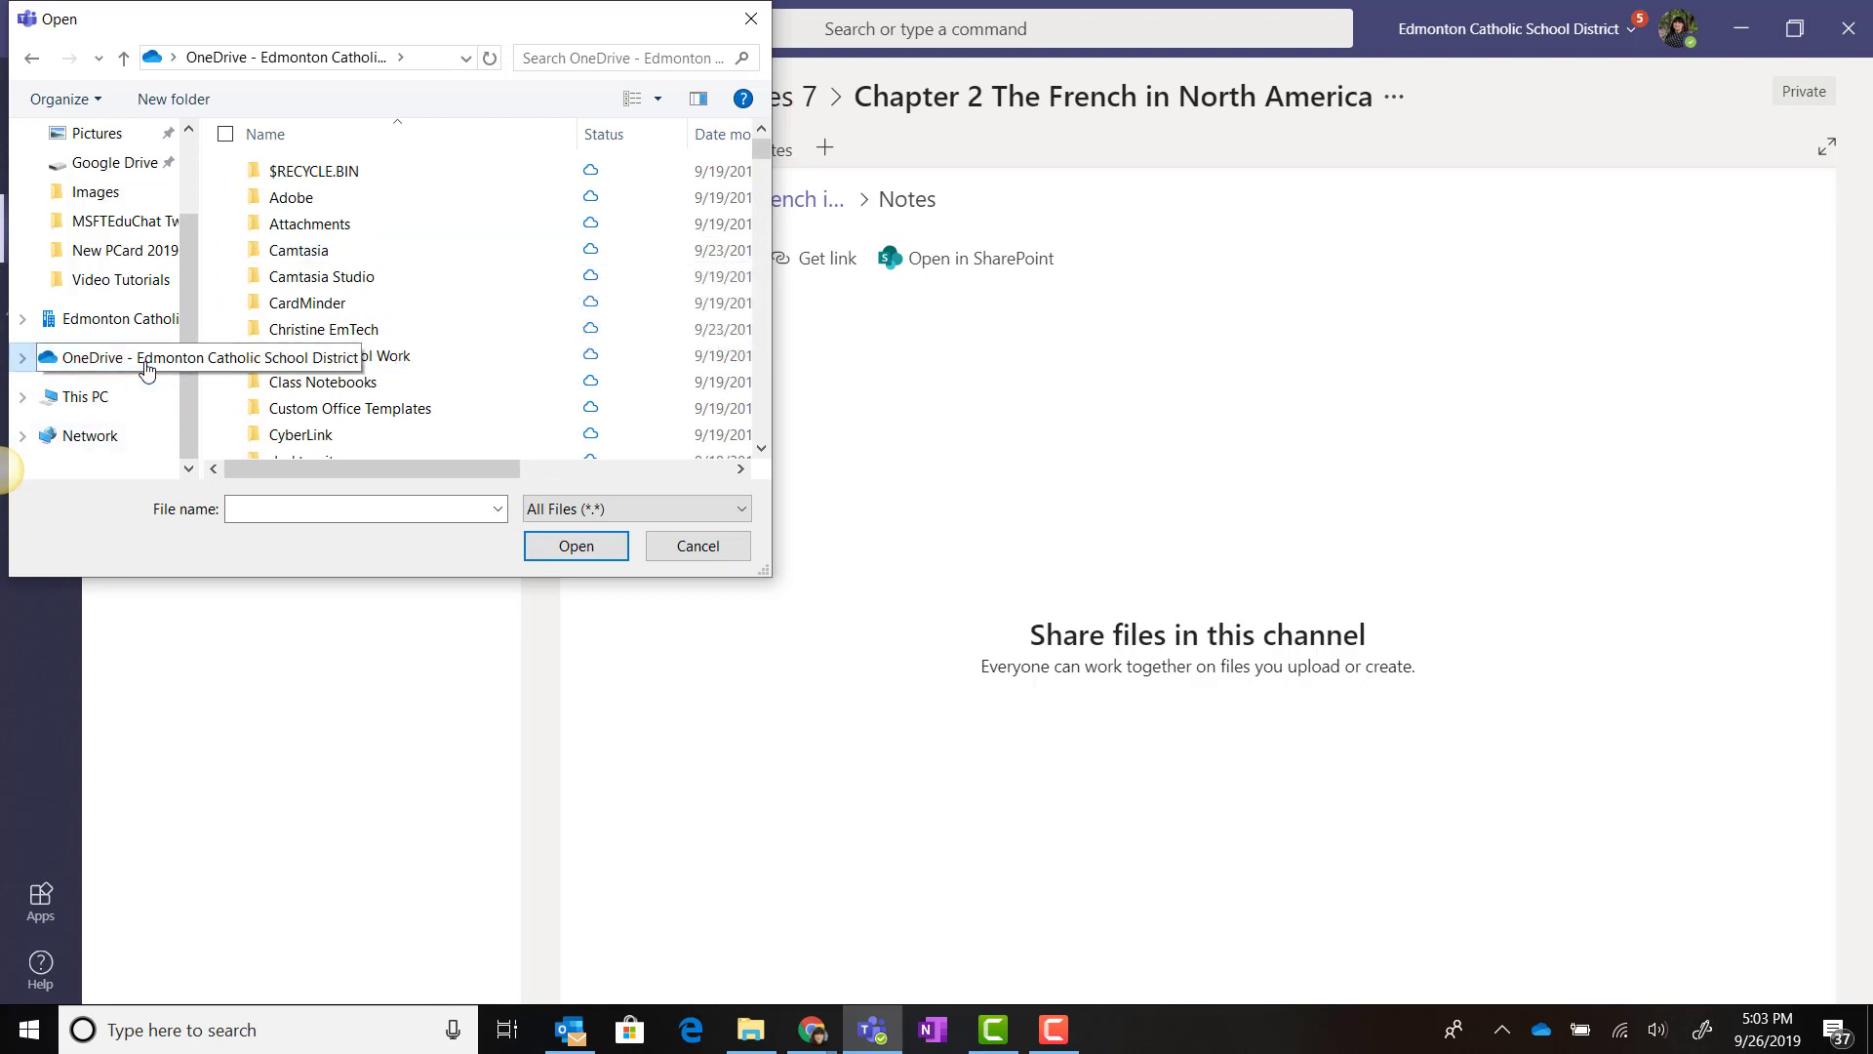
double_click(292, 356)
double_click(303, 408)
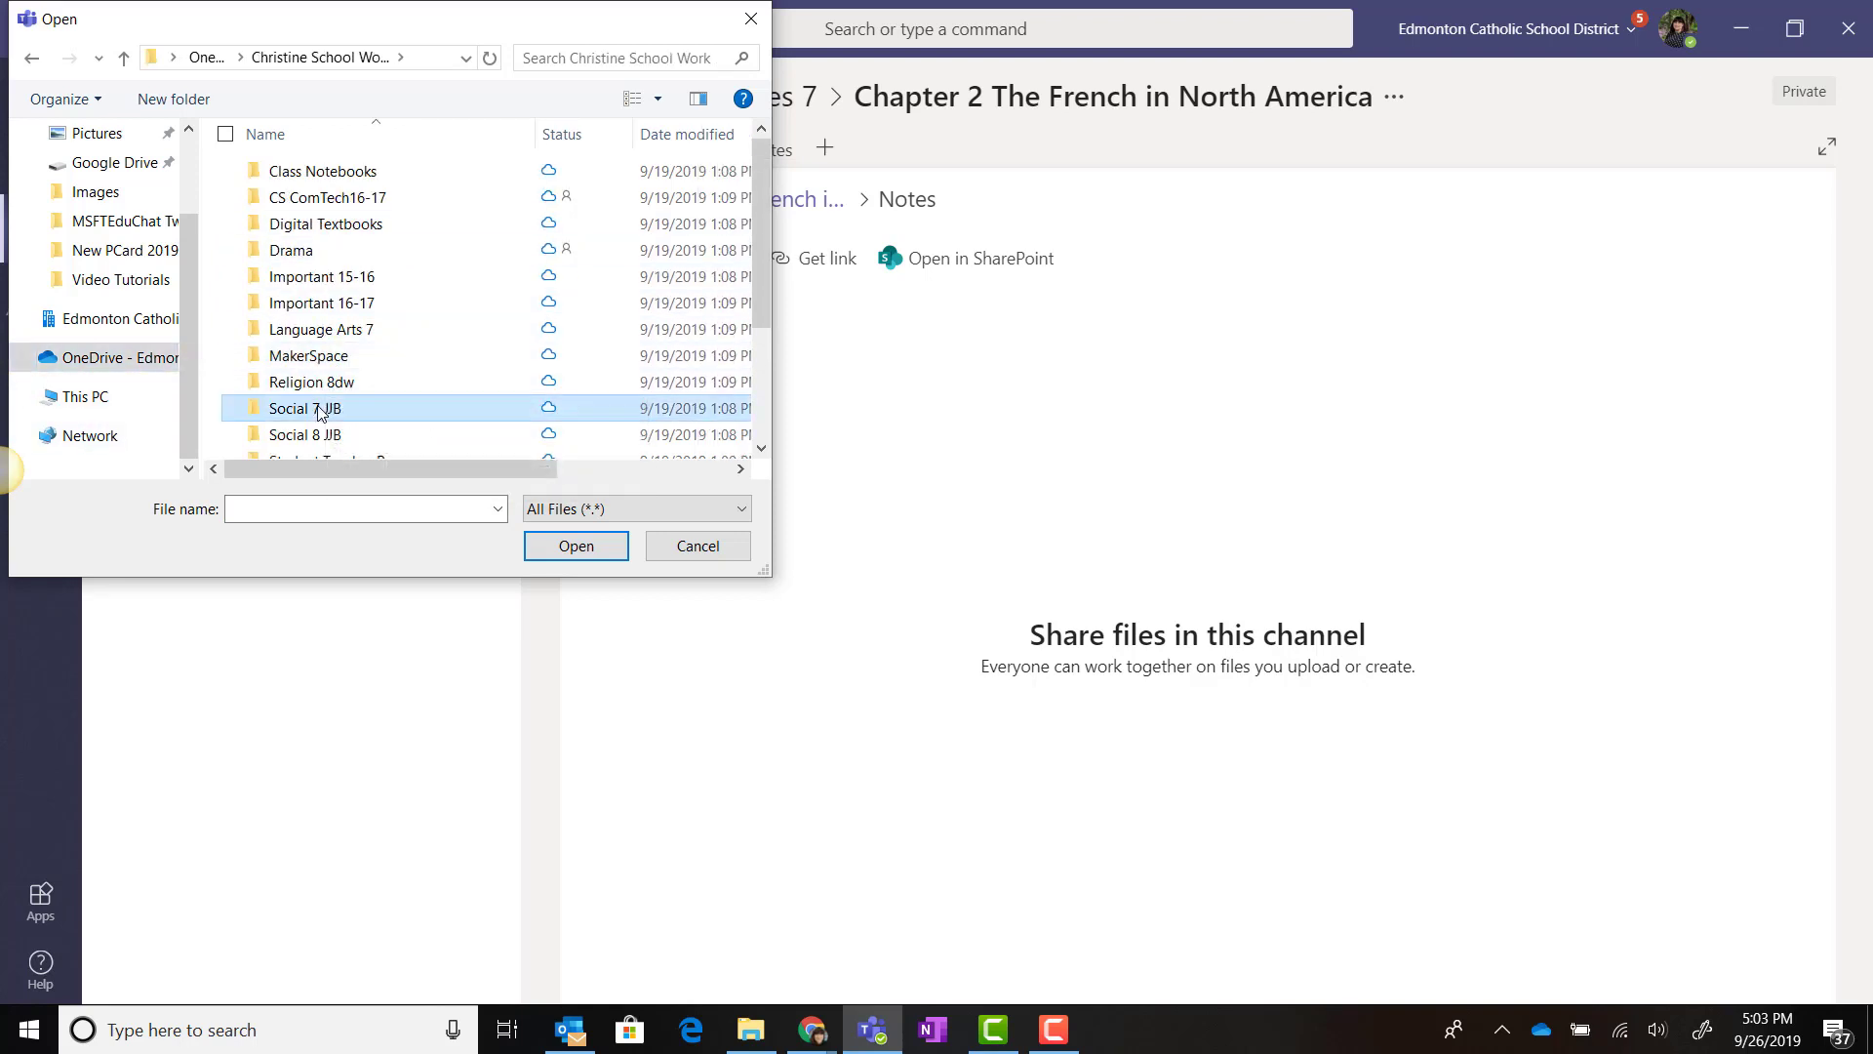
double_click(303, 224)
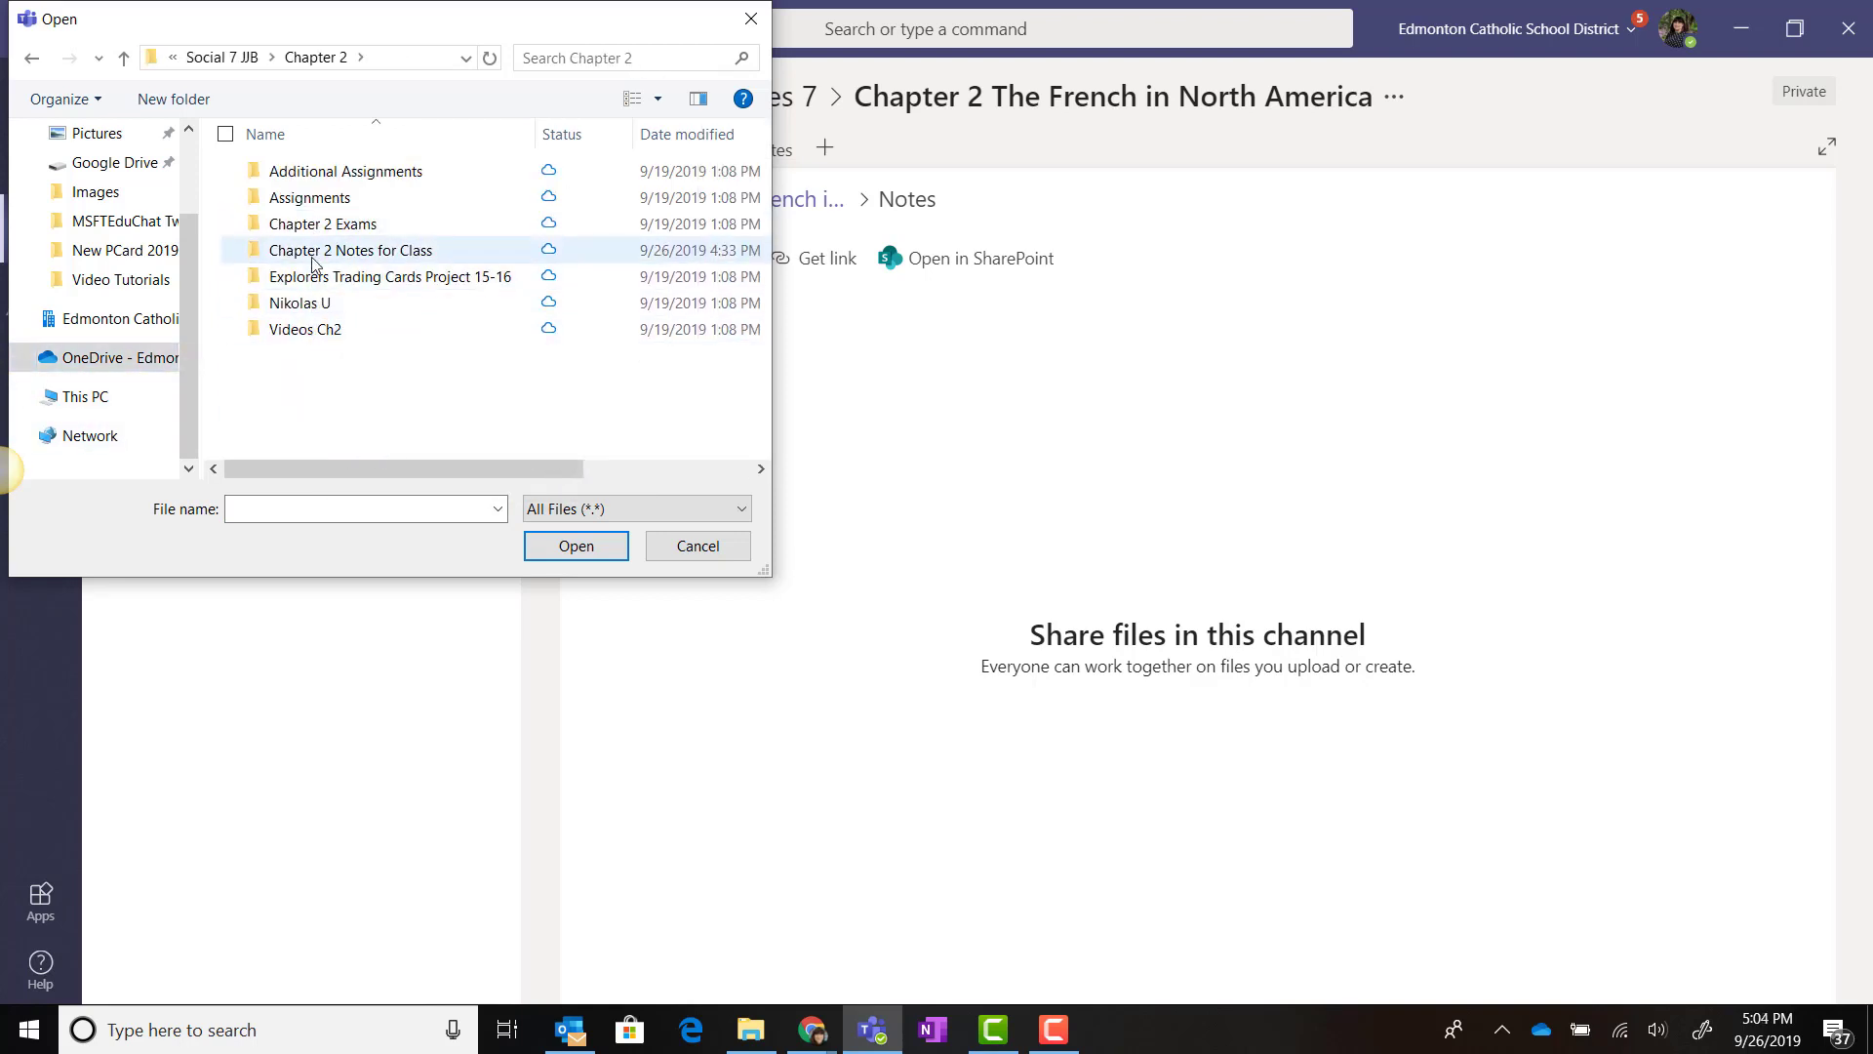
double_click(314, 250)
drag(356, 382, 875, 383)
click(597, 544)
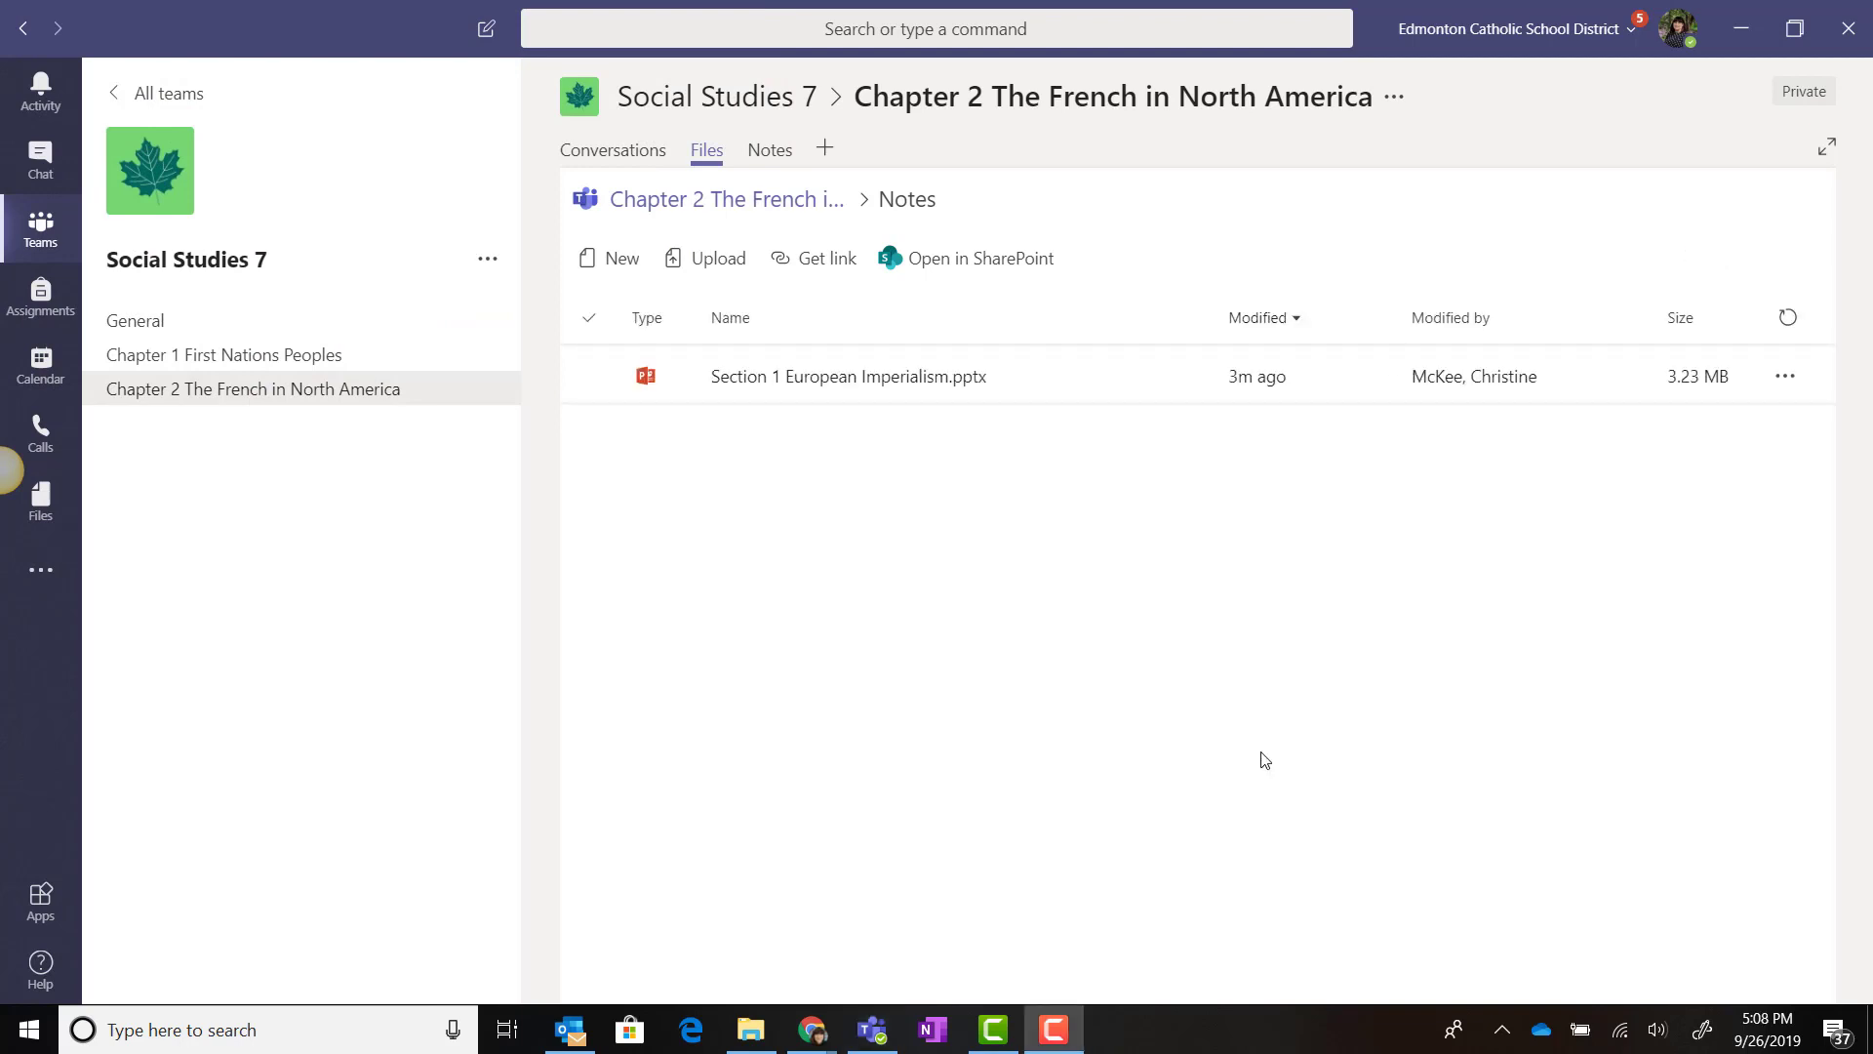
Go back to the Chapter 2 channel's top-level folders and reopen the Notes folder
click(963, 390)
click(766, 203)
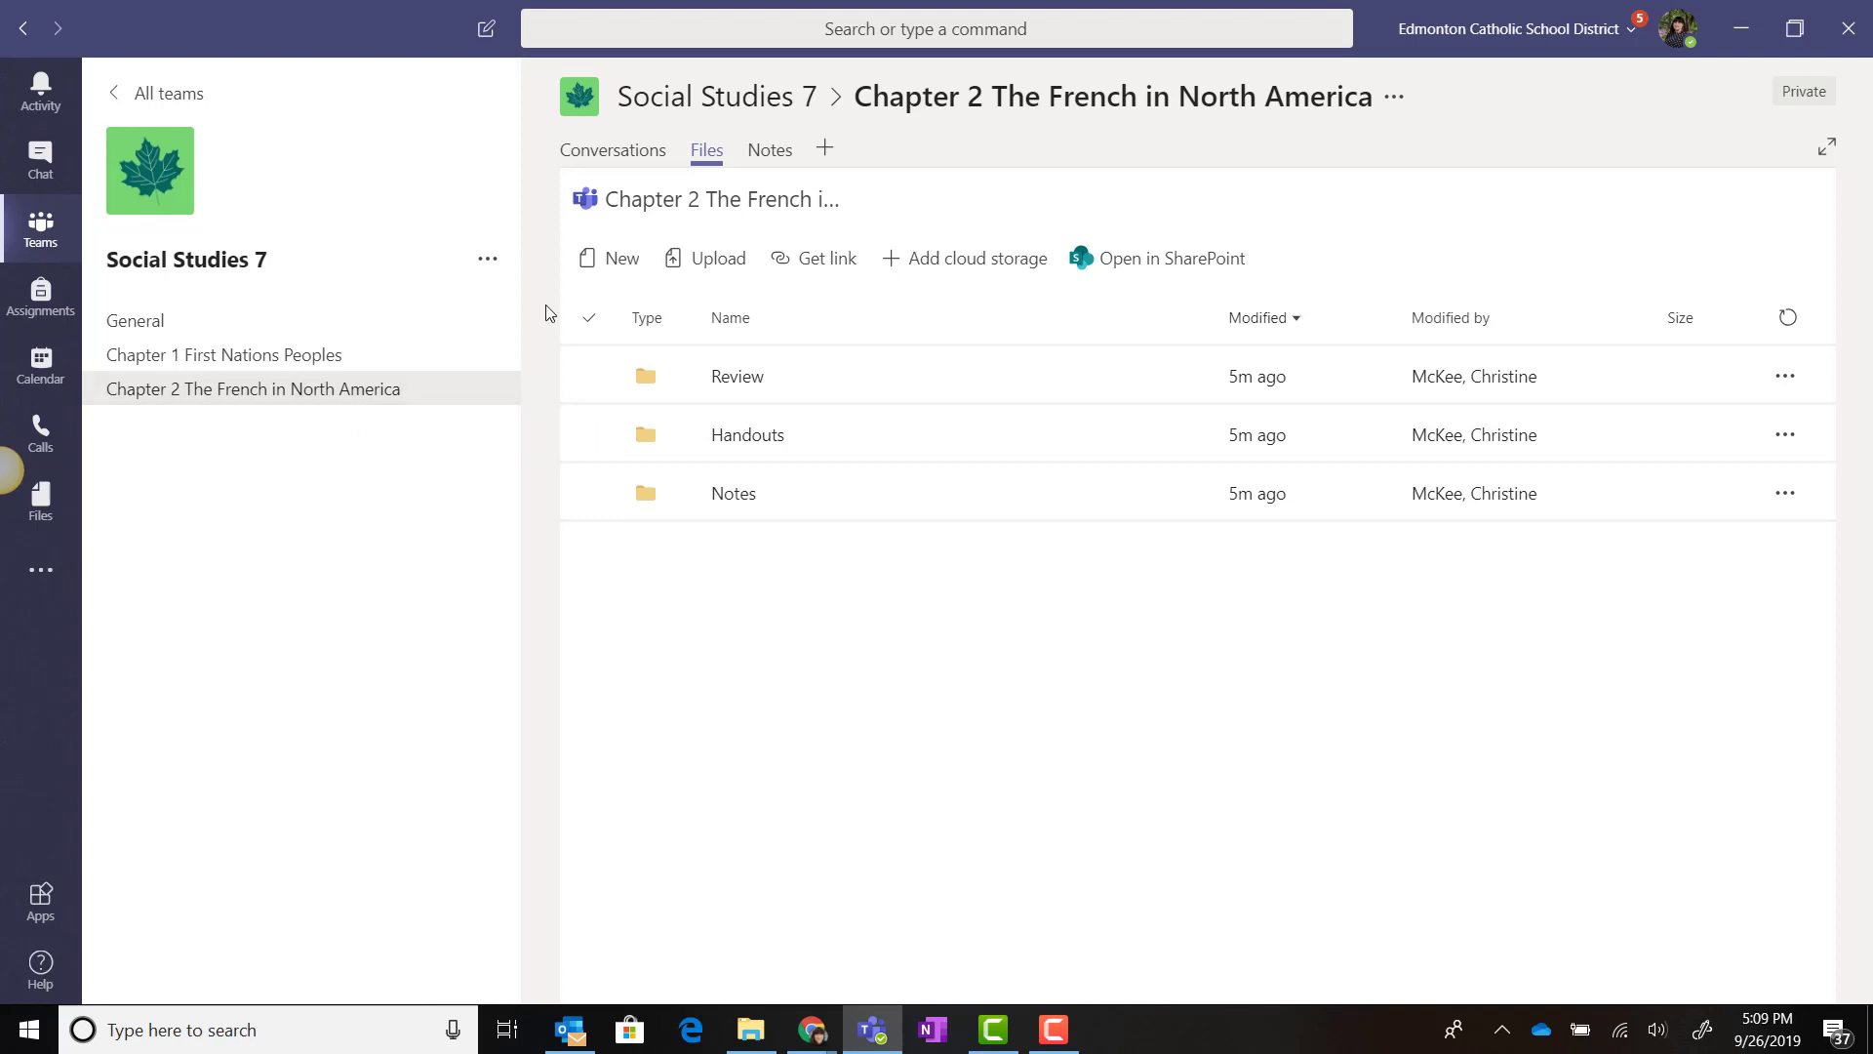
click(708, 488)
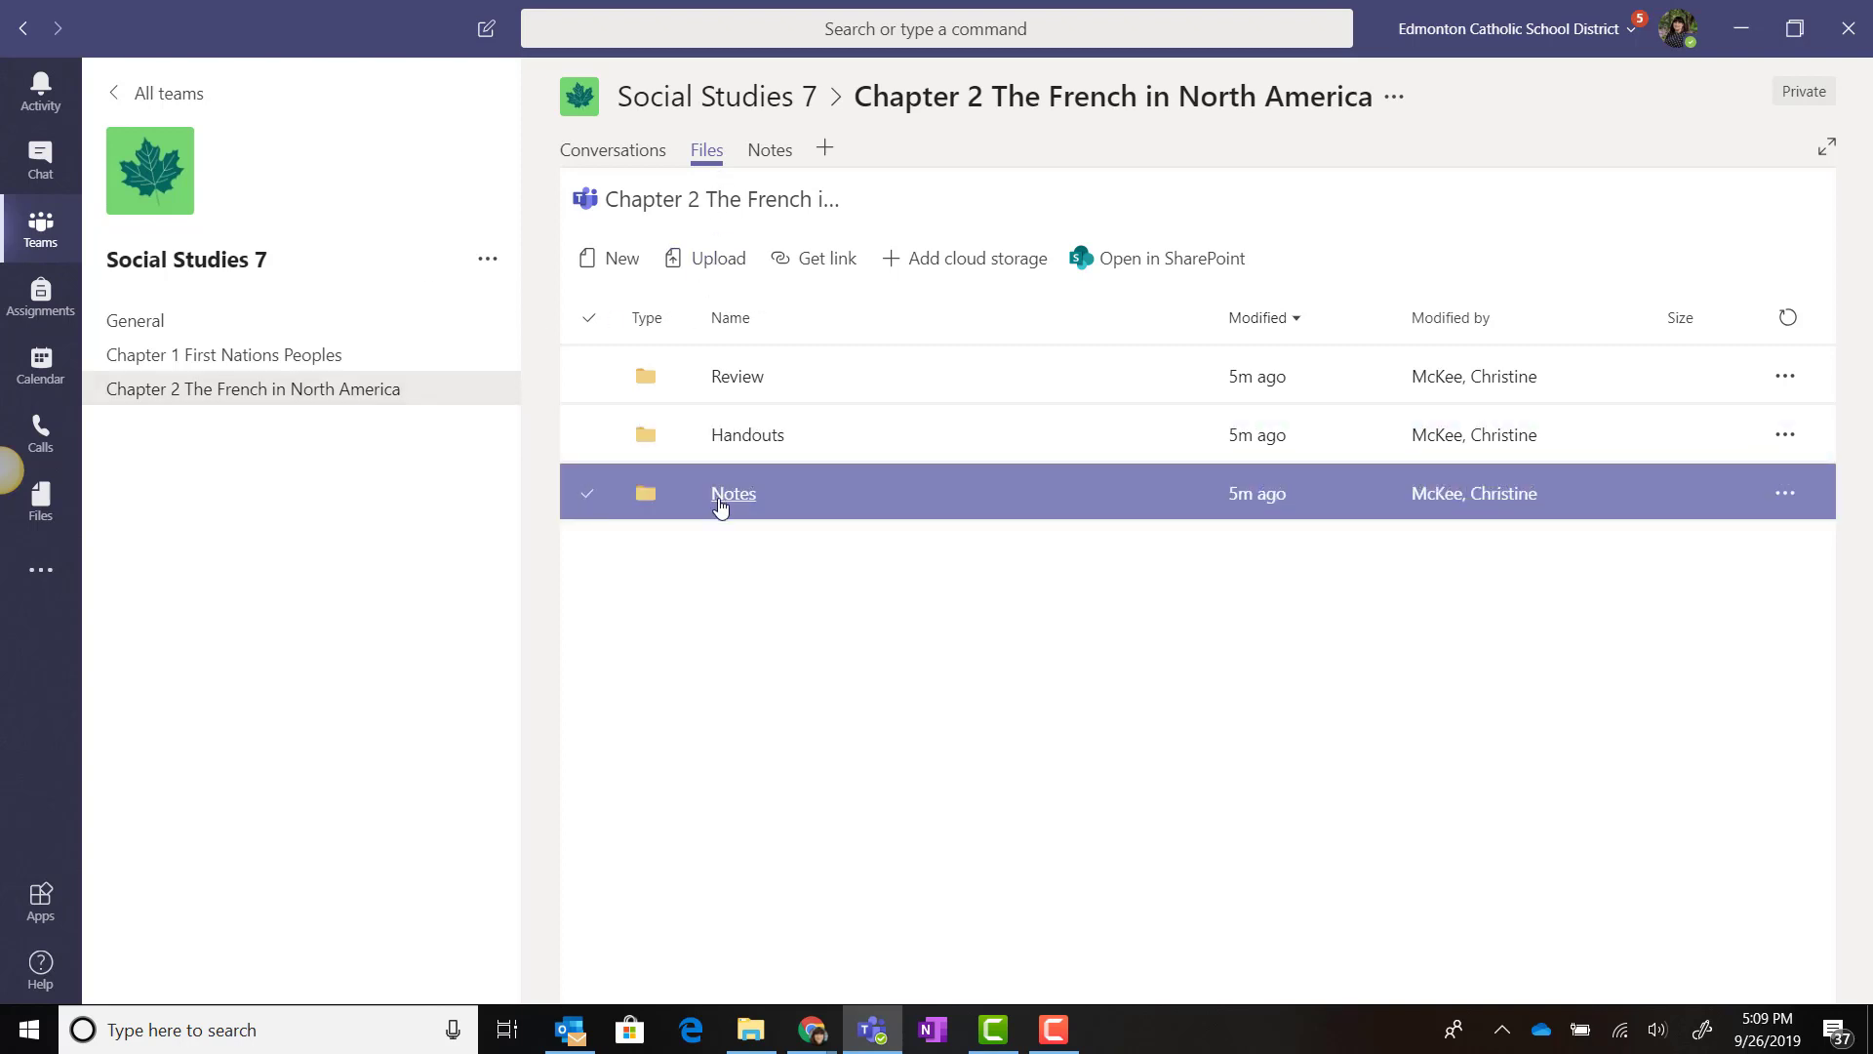
click(733, 494)
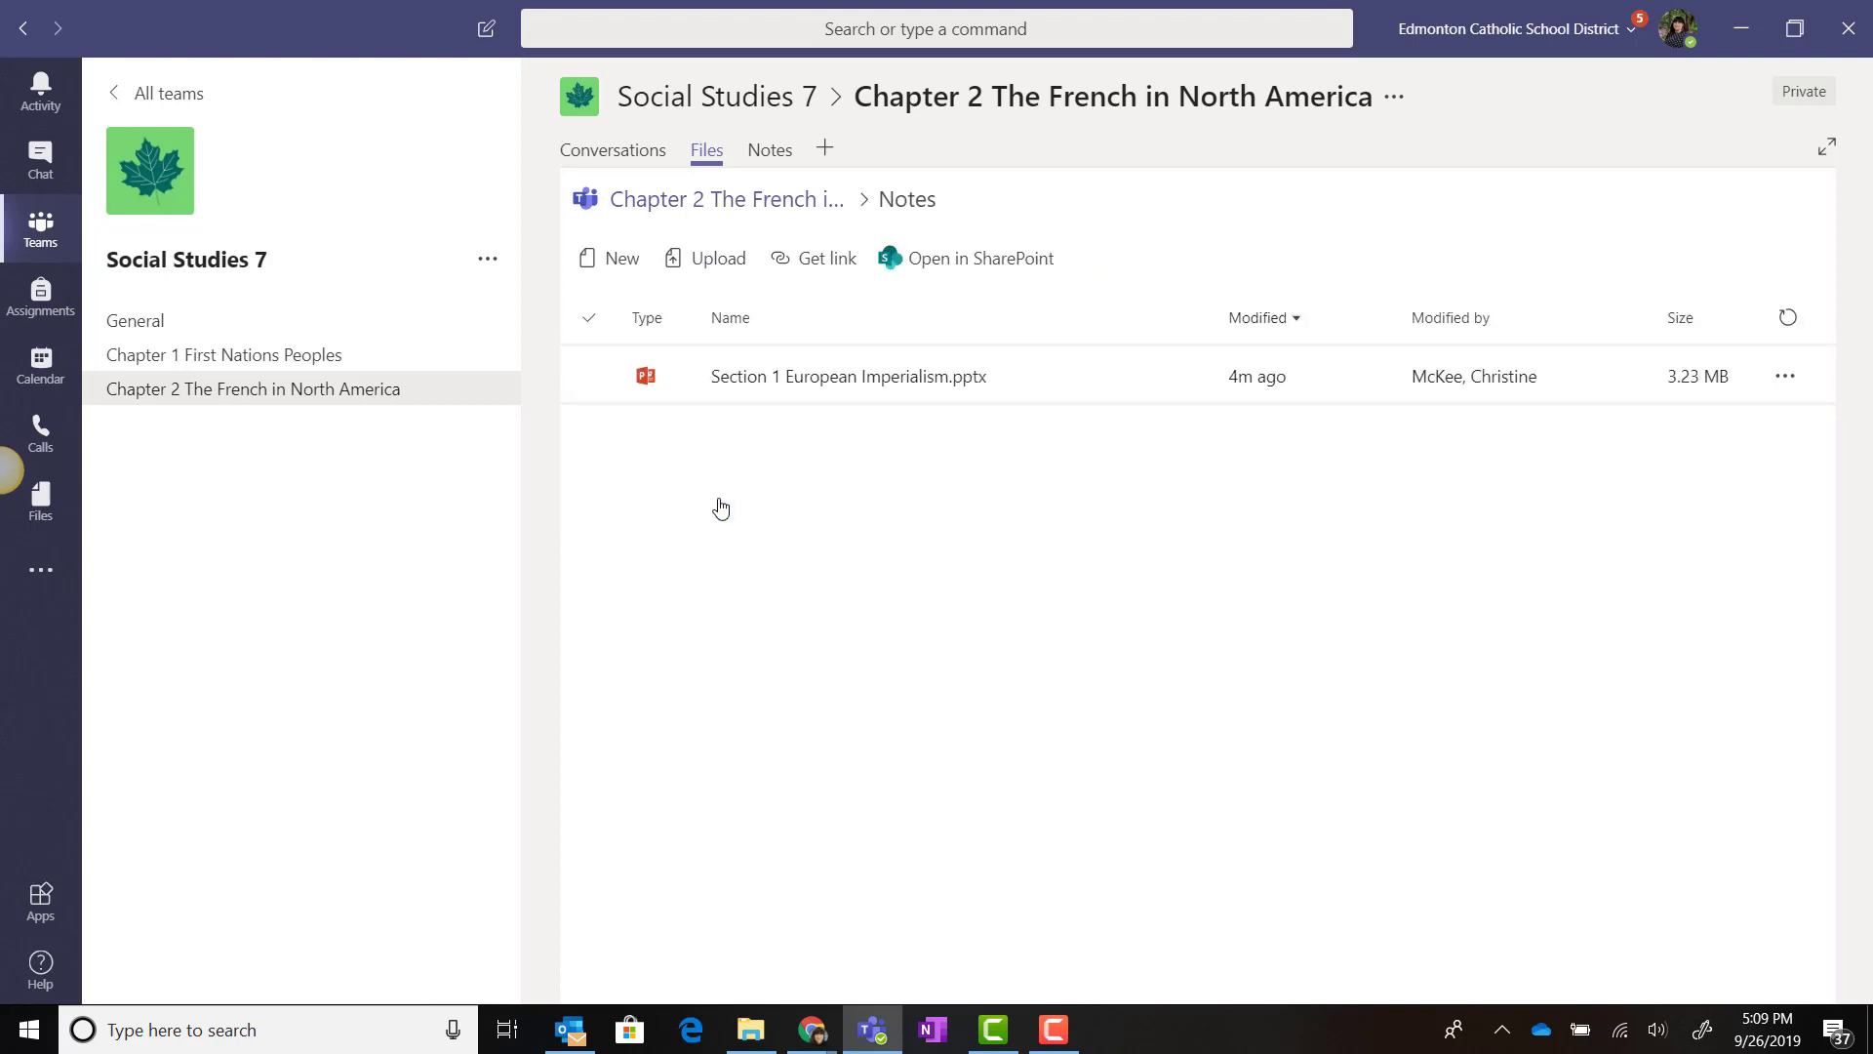
click(682, 261)
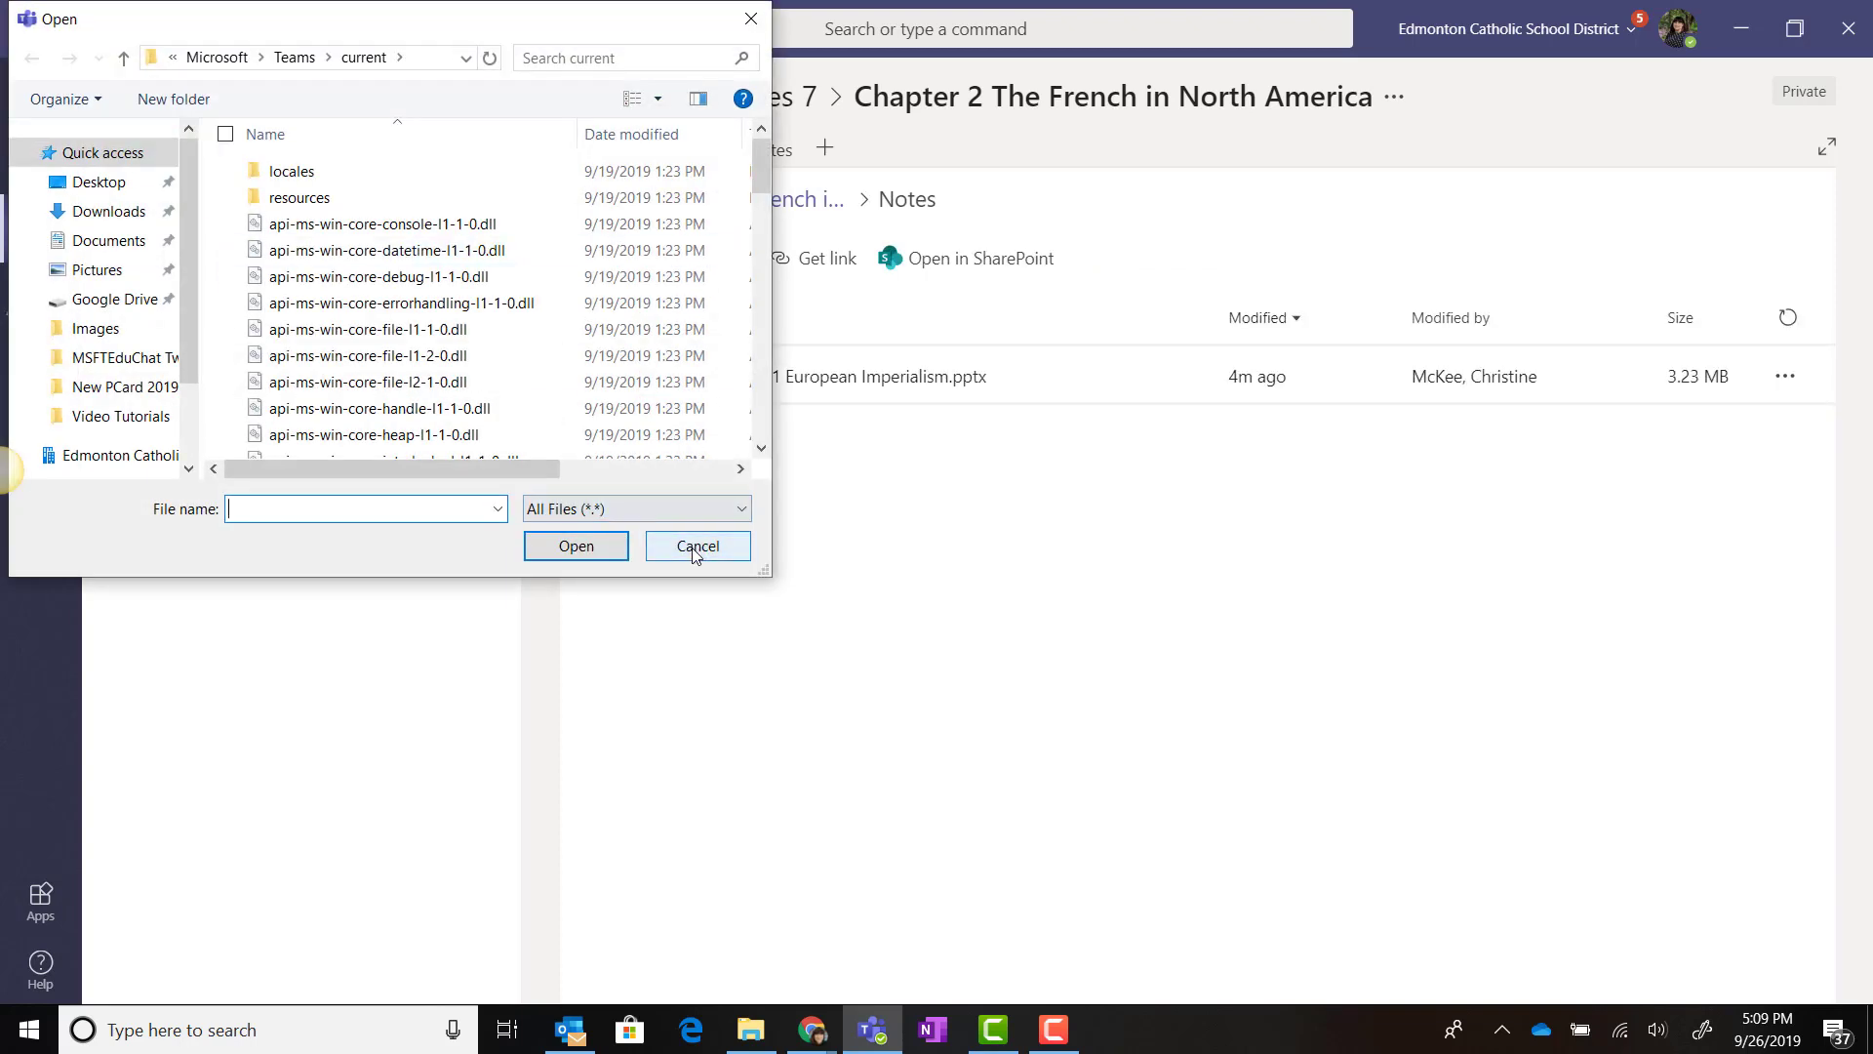
click(696, 550)
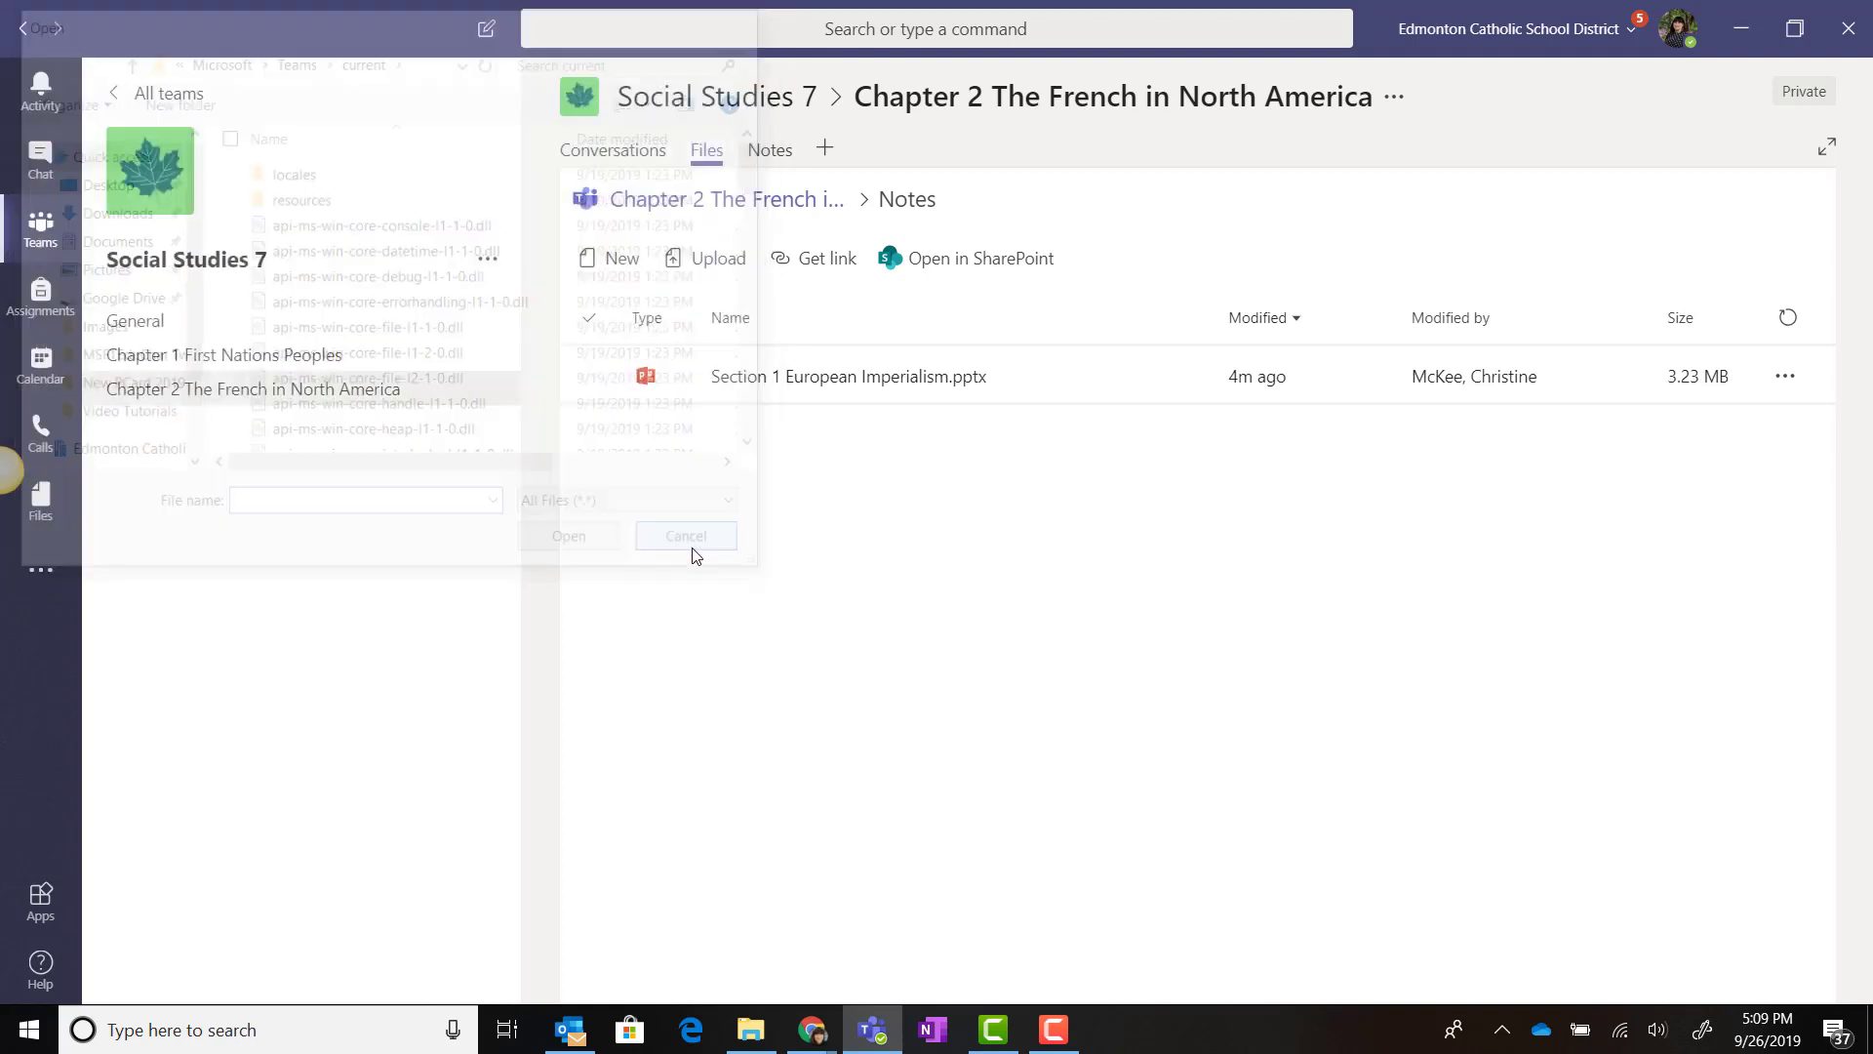
Create a Word document named French Explorers in the Chapter 2 channel's Notes folder
click(621, 261)
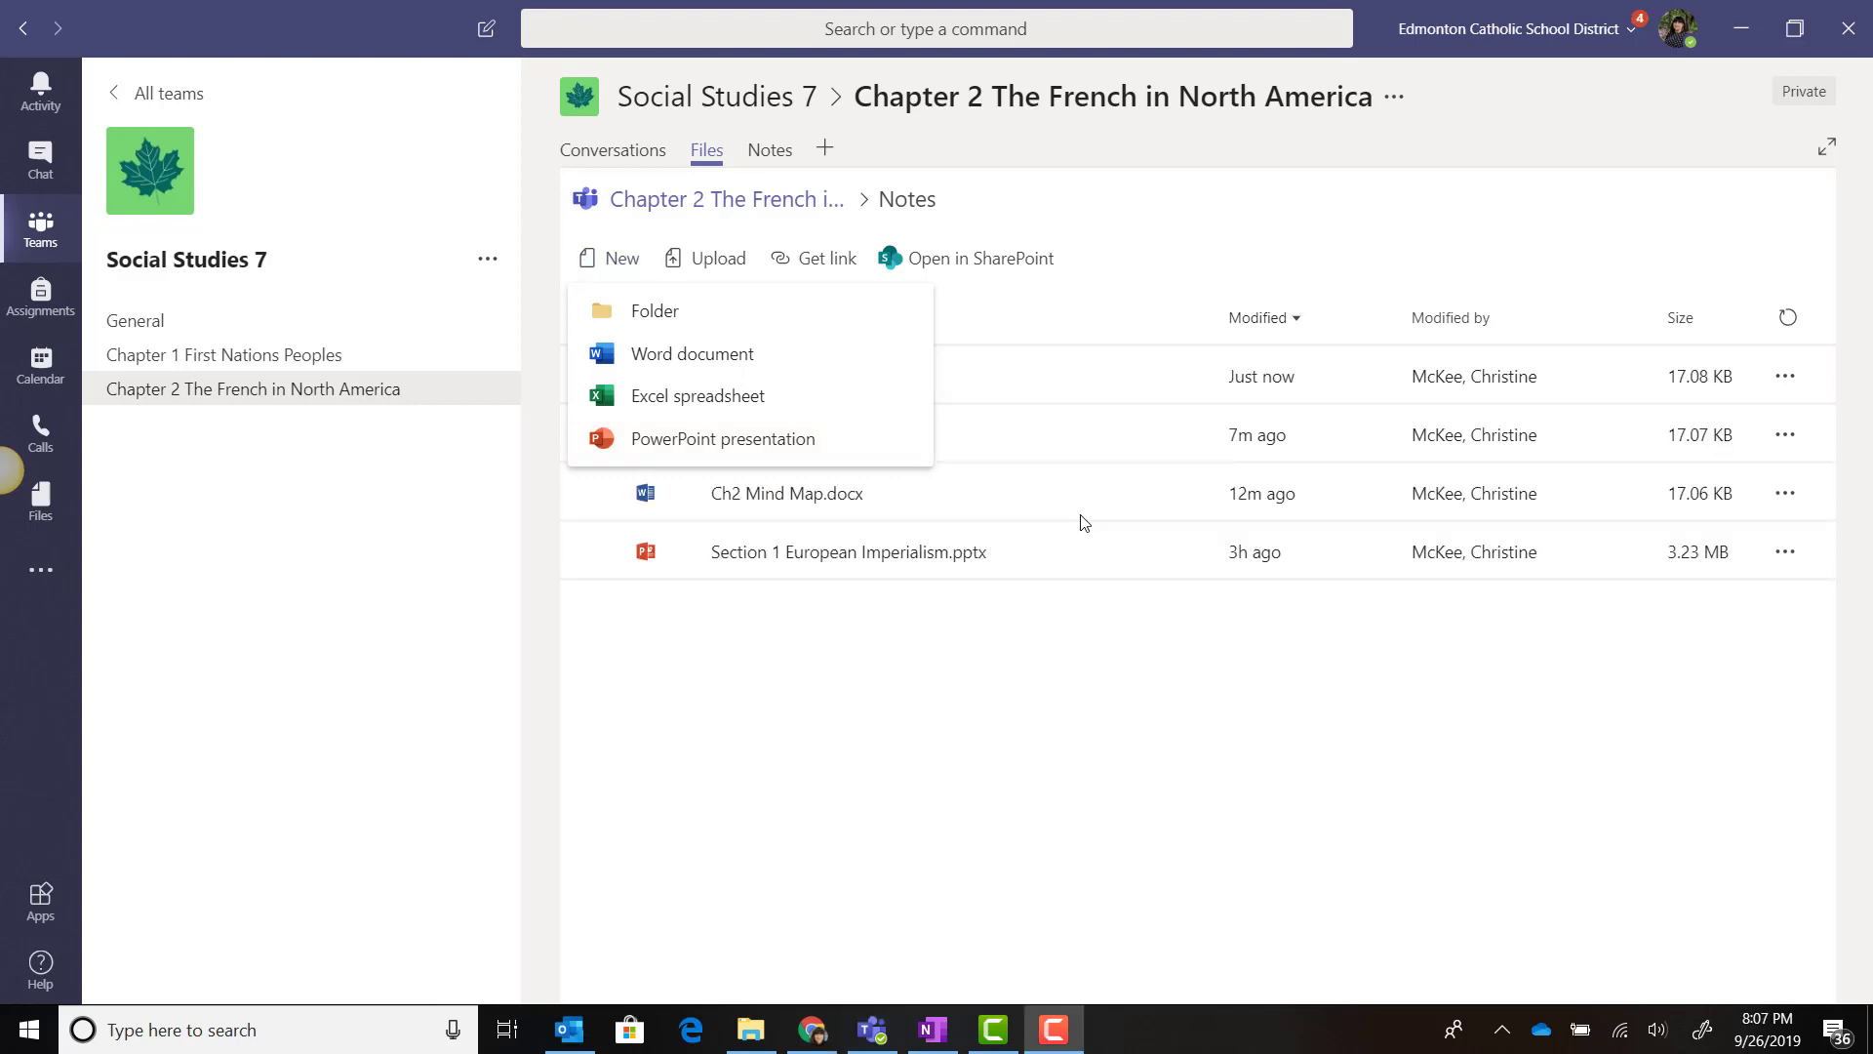
click(813, 359)
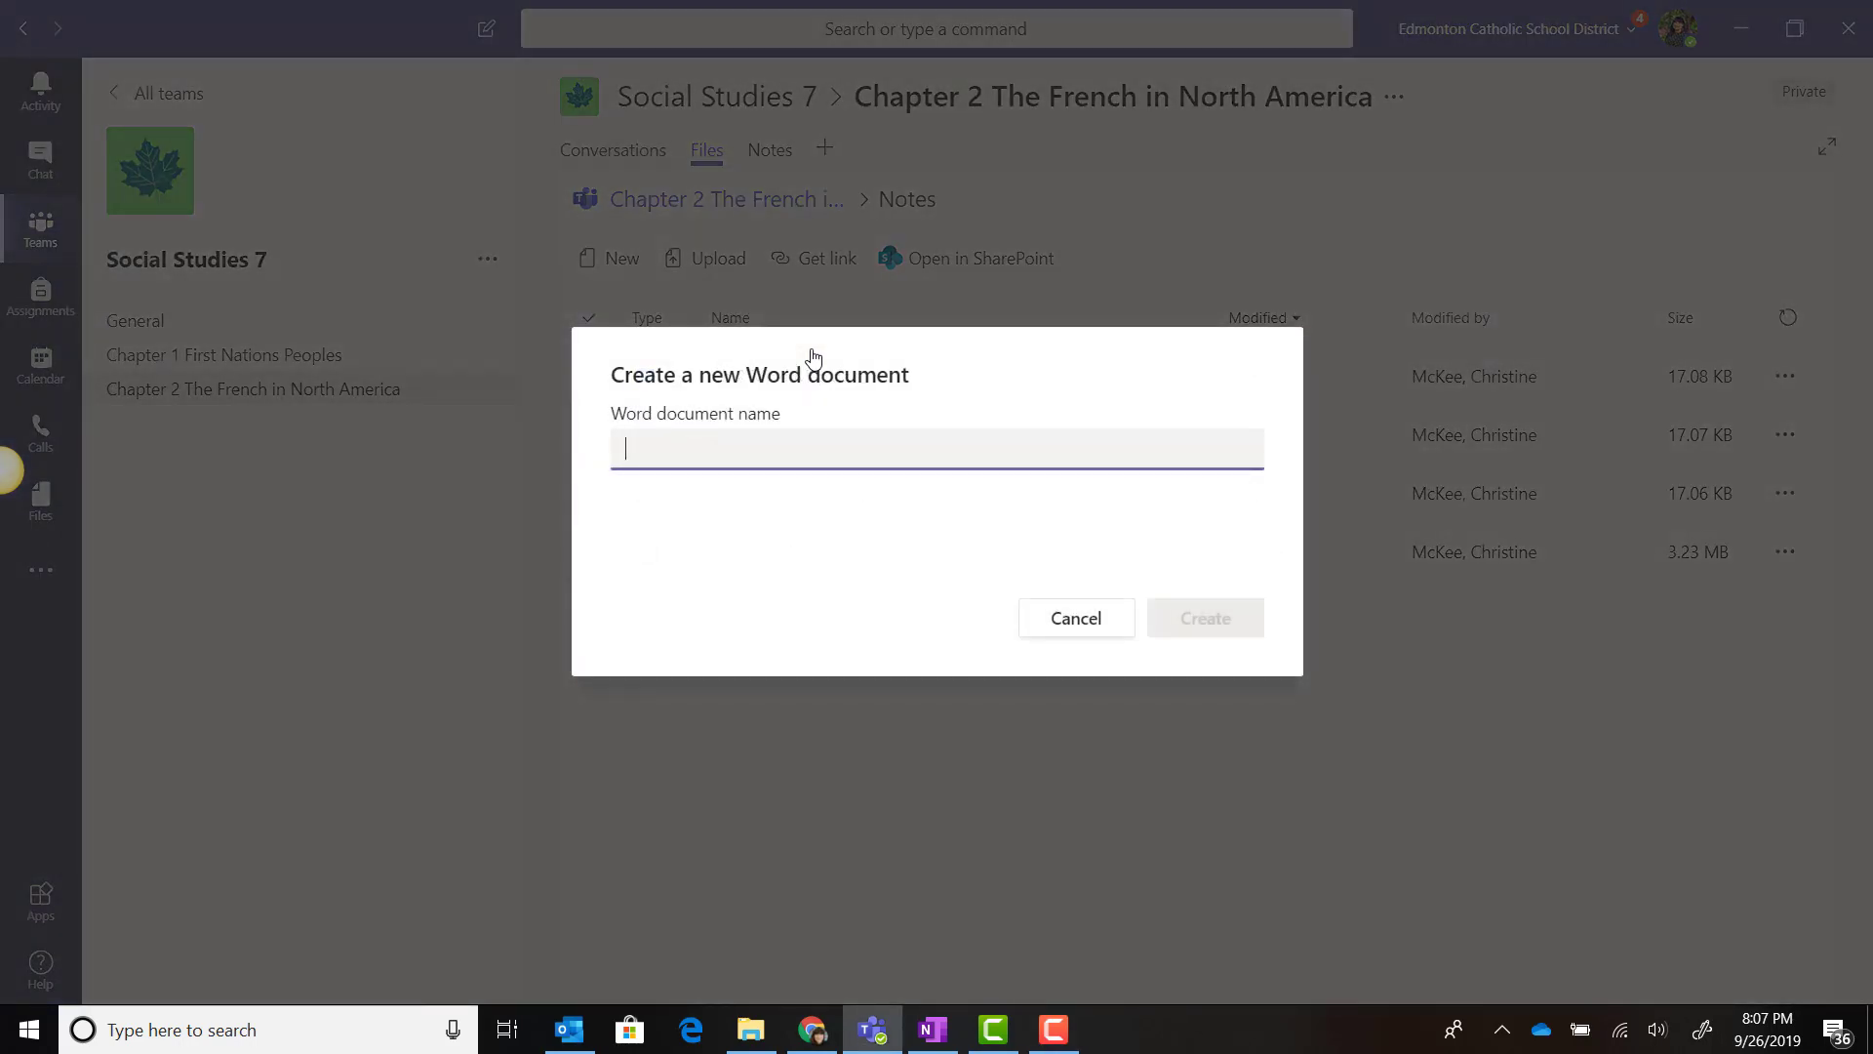
text(French Explorers)
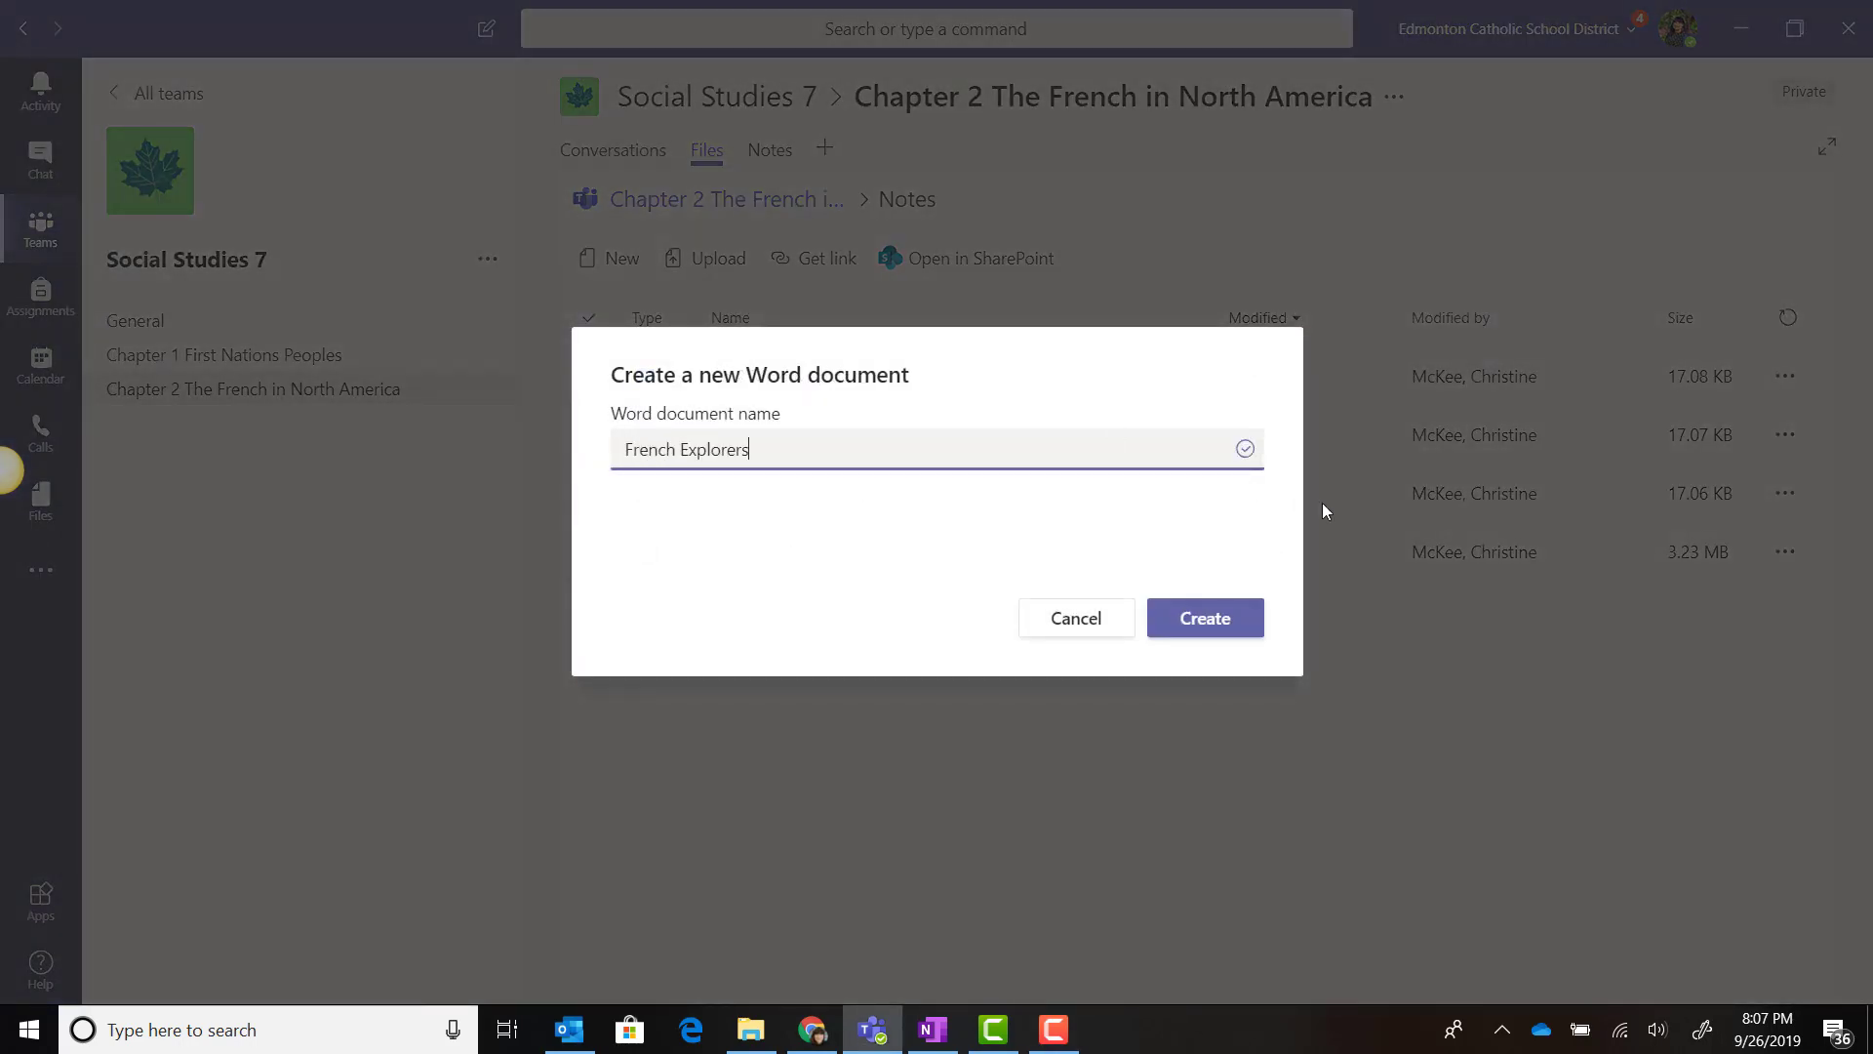
click(1232, 642)
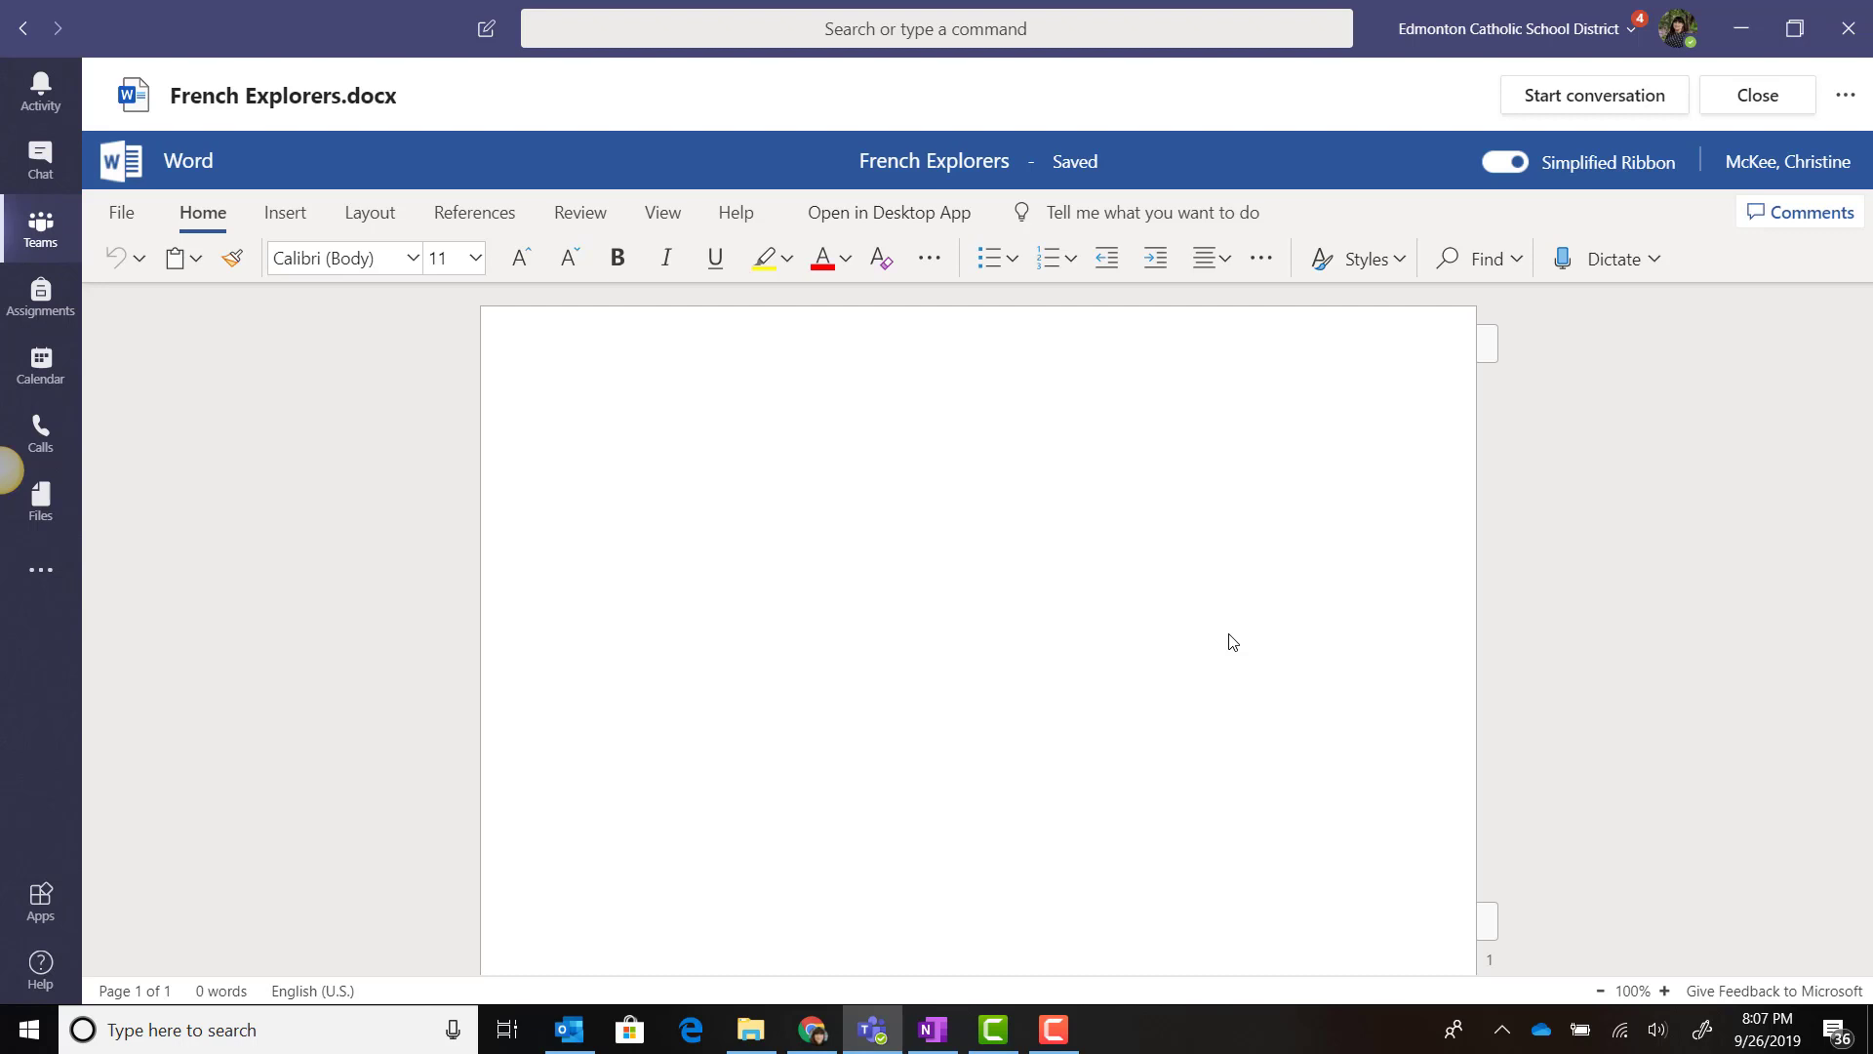
Start a conversation alongside the French Explorers document and close the document to return to the Notes folder
click(664, 215)
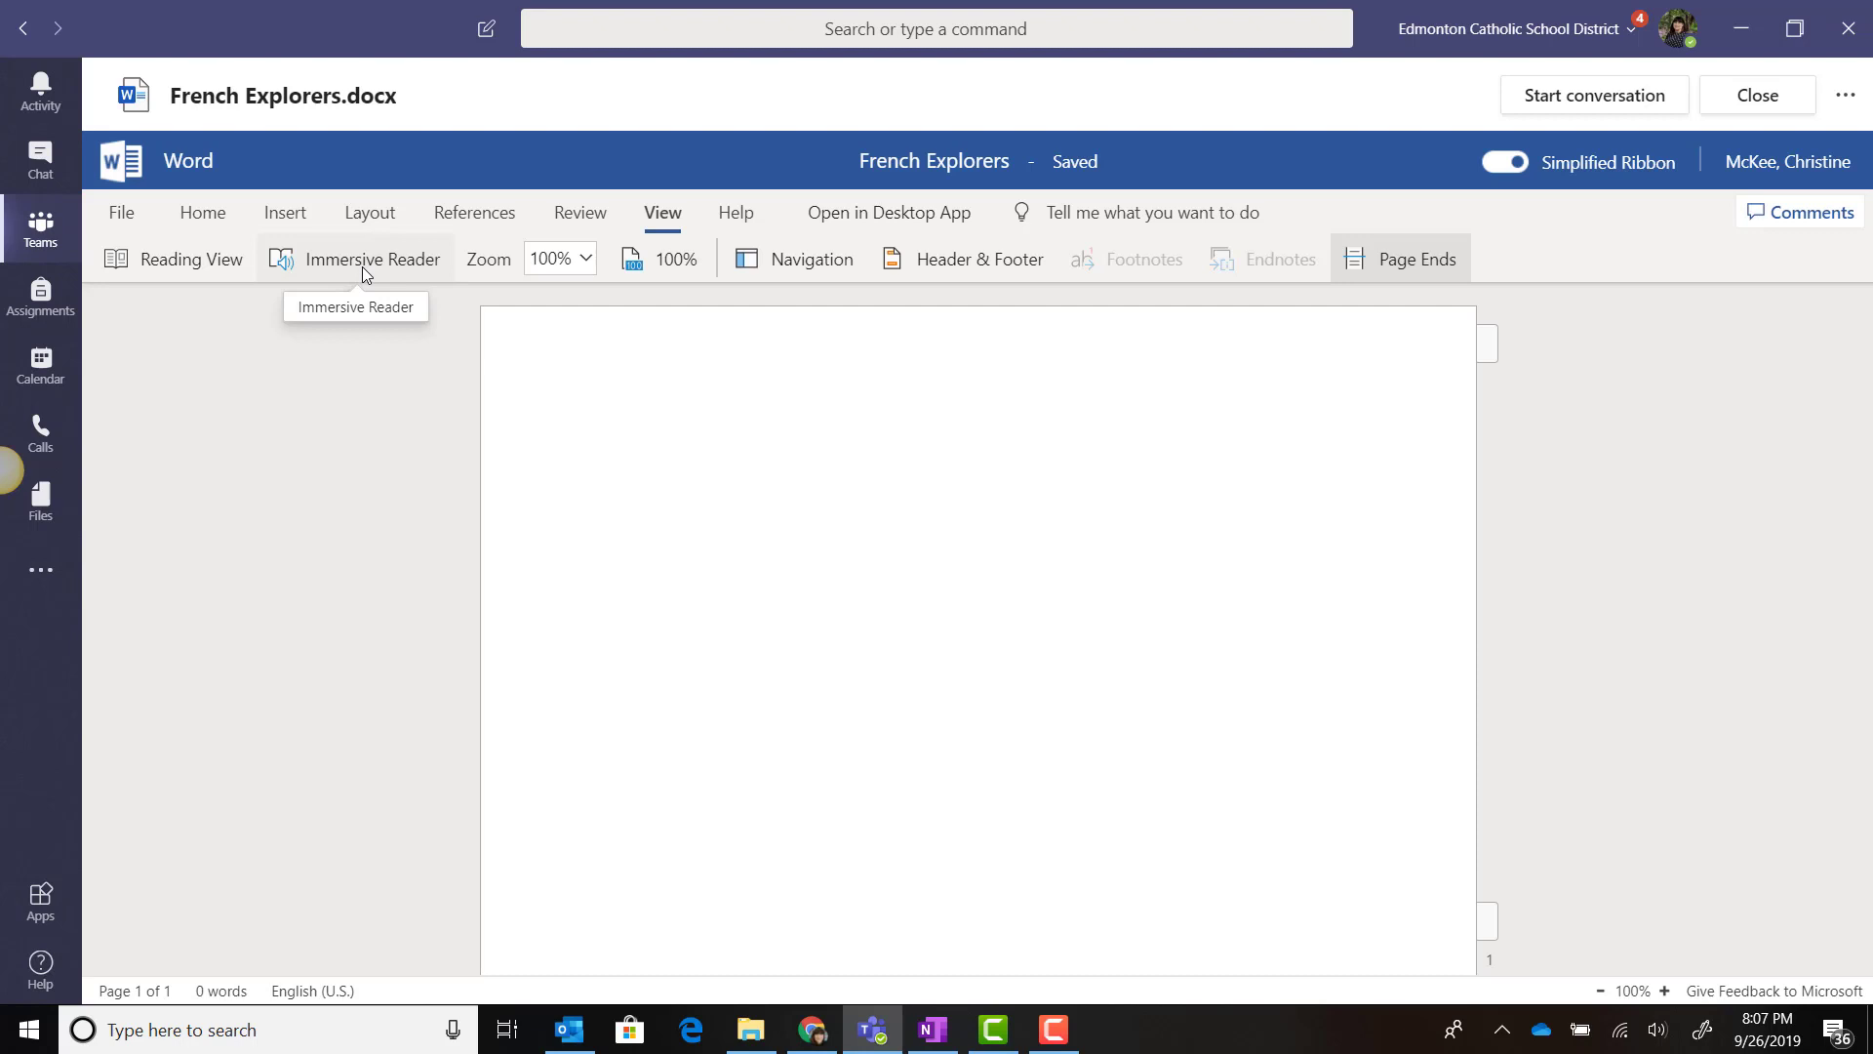
click(1595, 97)
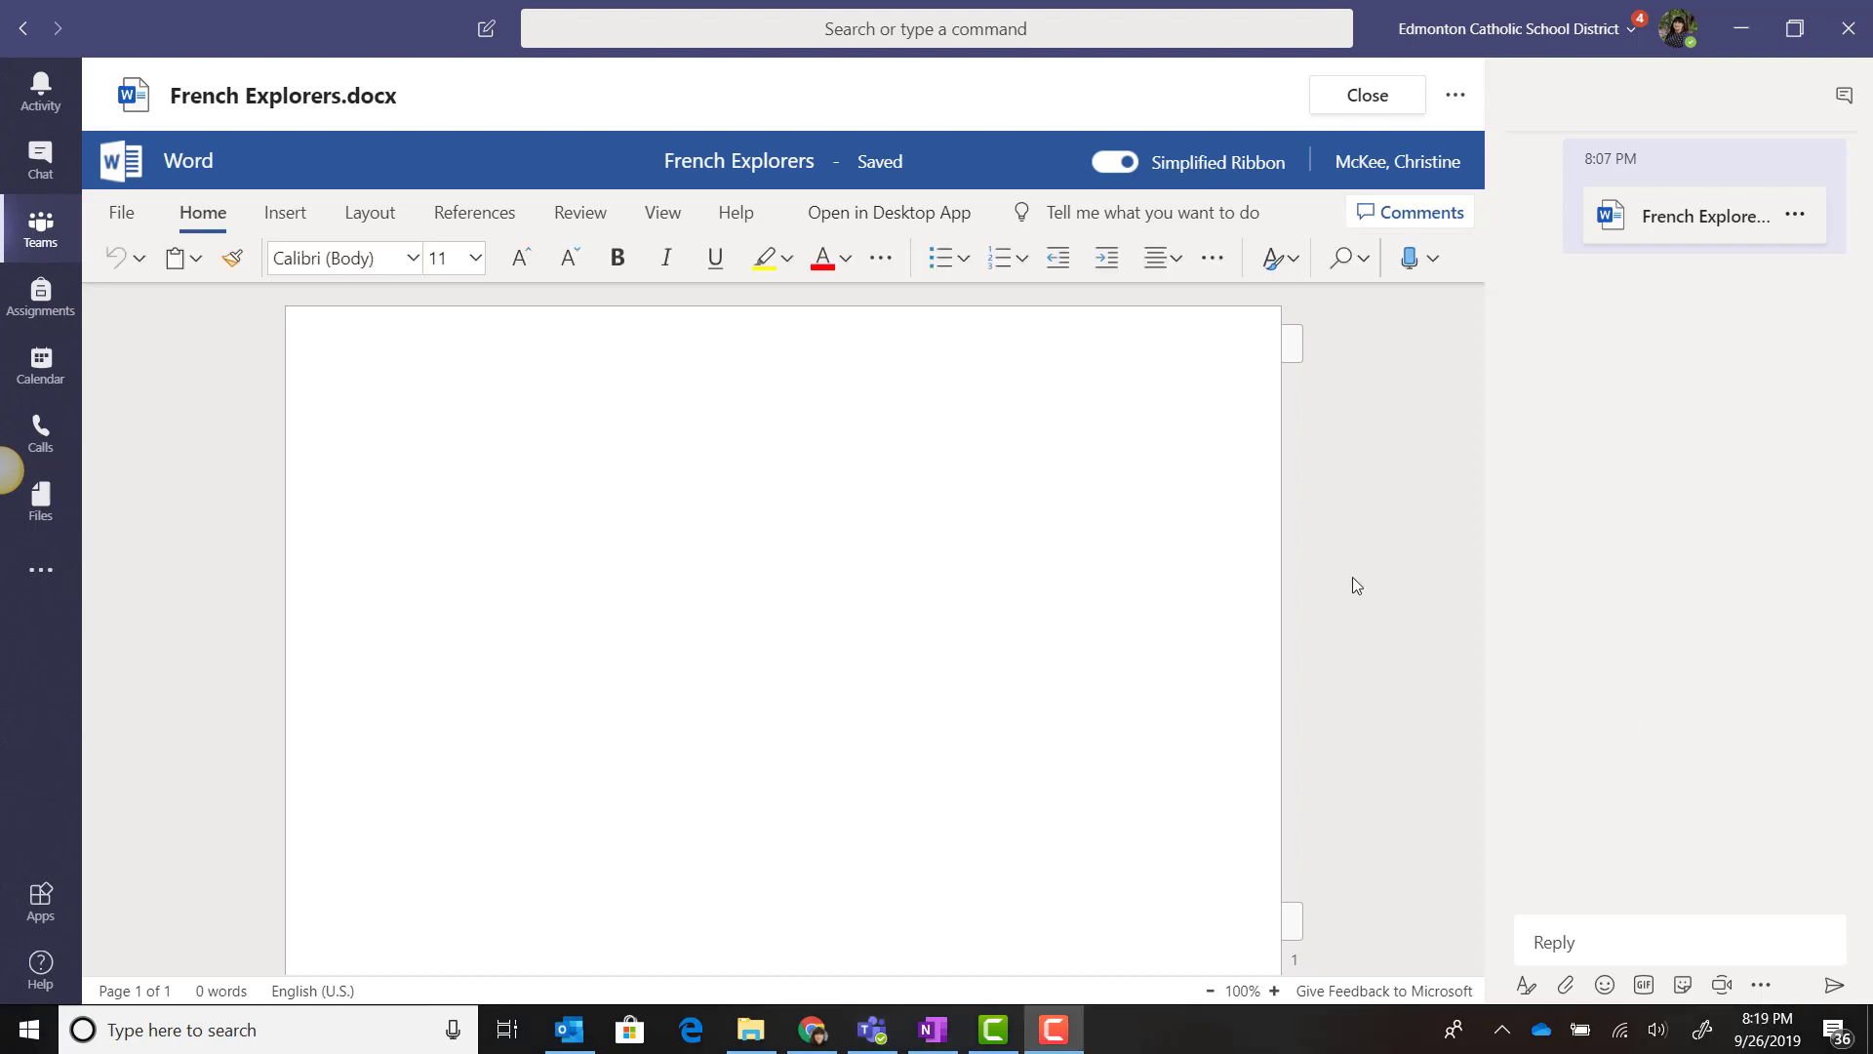
click(1358, 93)
click(995, 528)
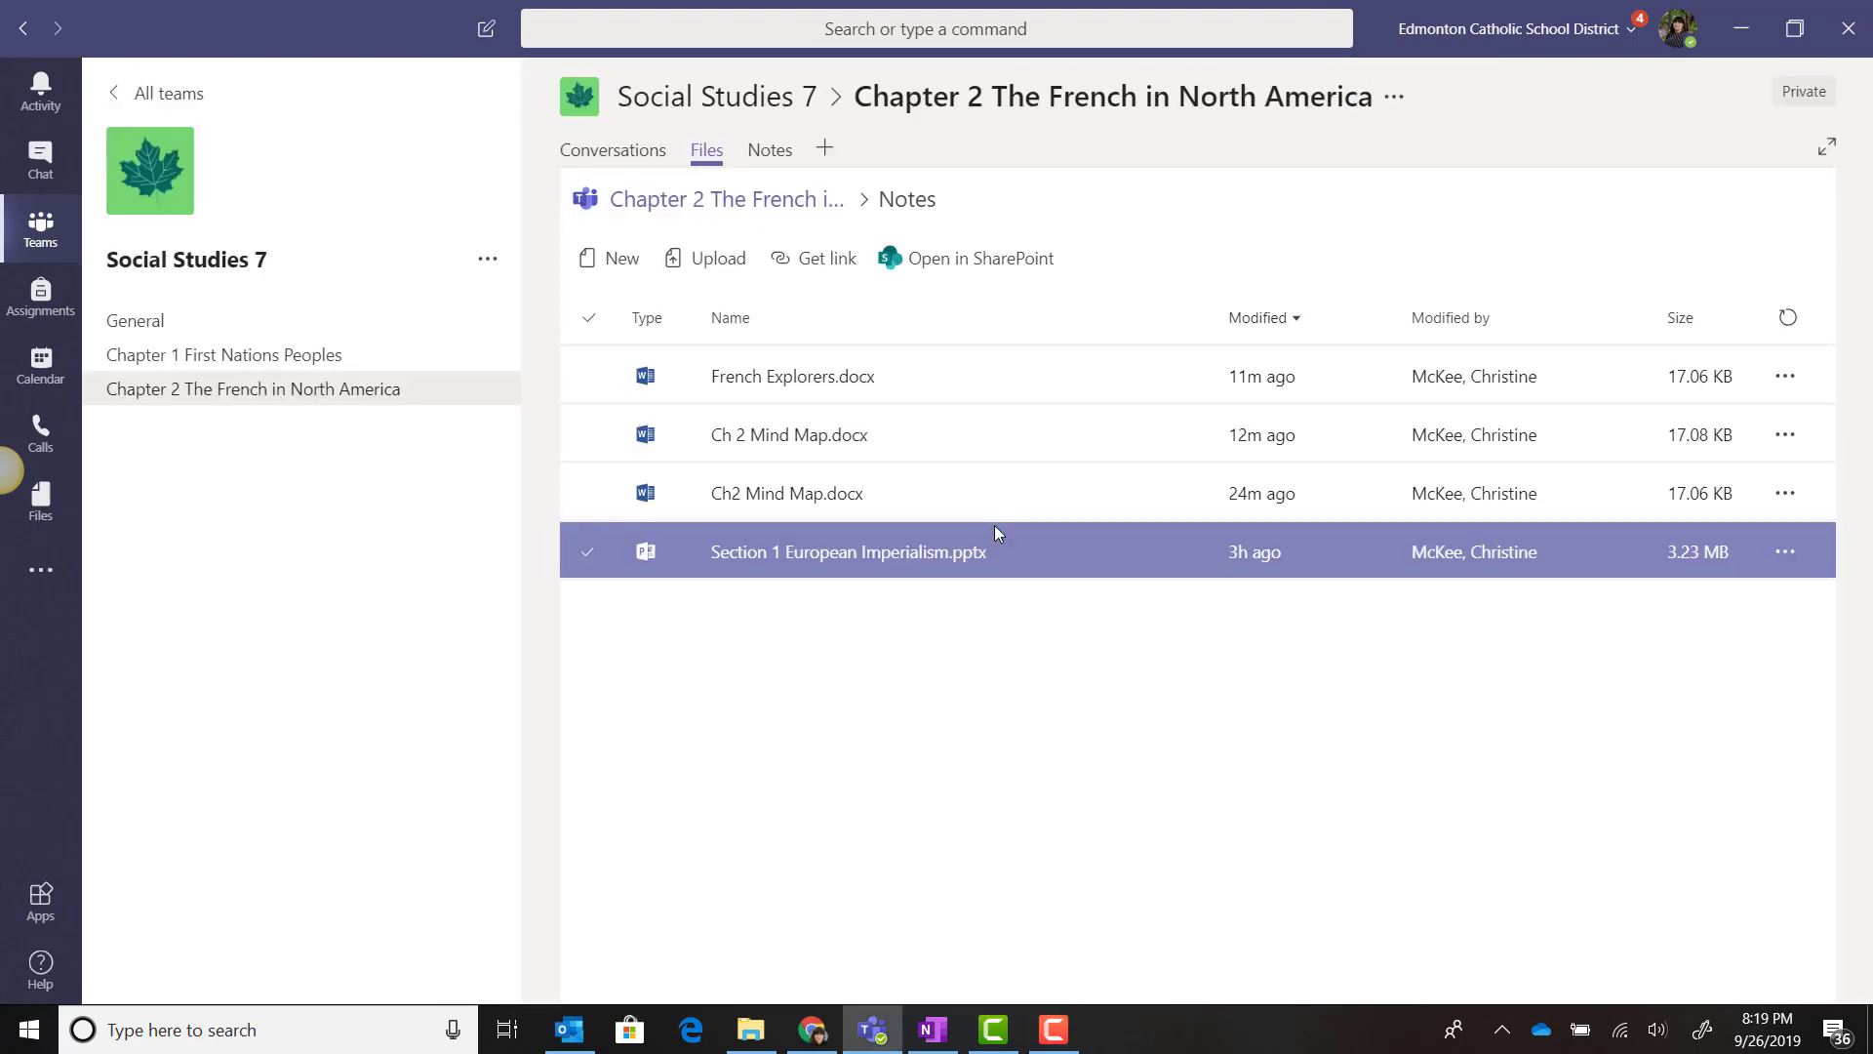
click(962, 434)
click(878, 396)
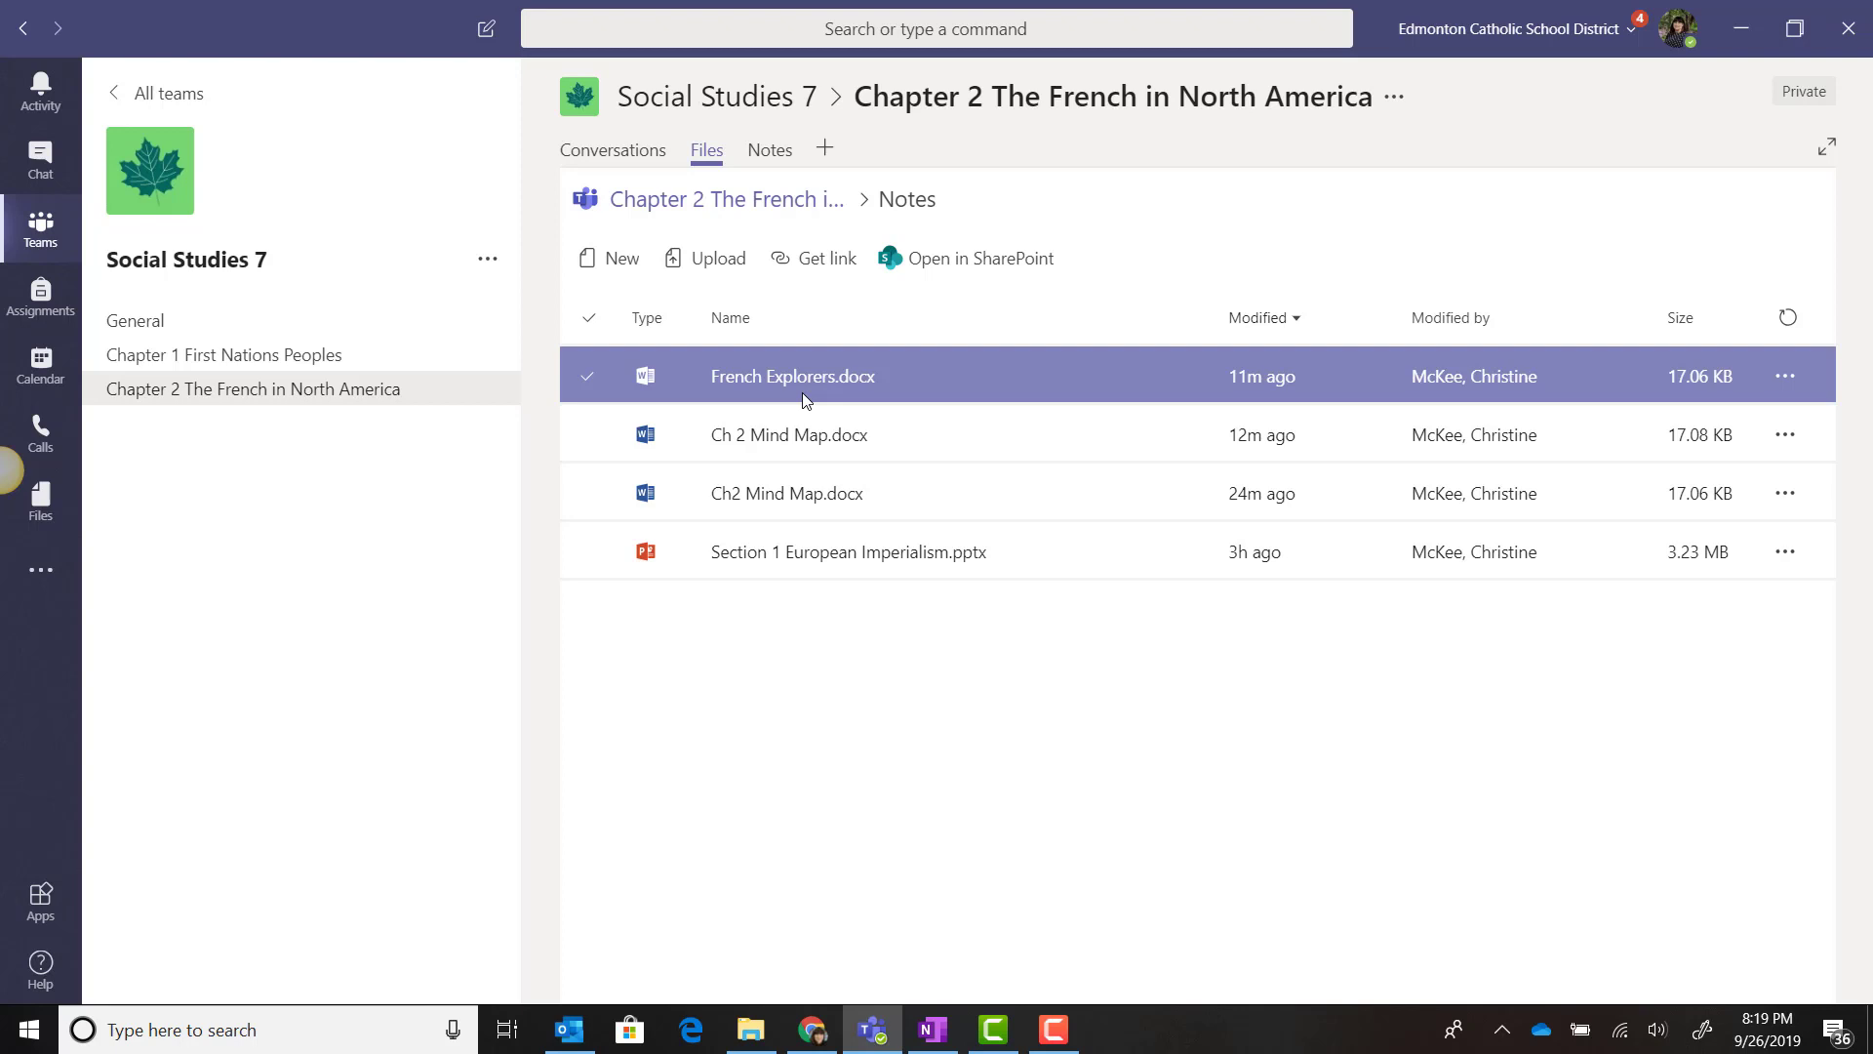
click(614, 276)
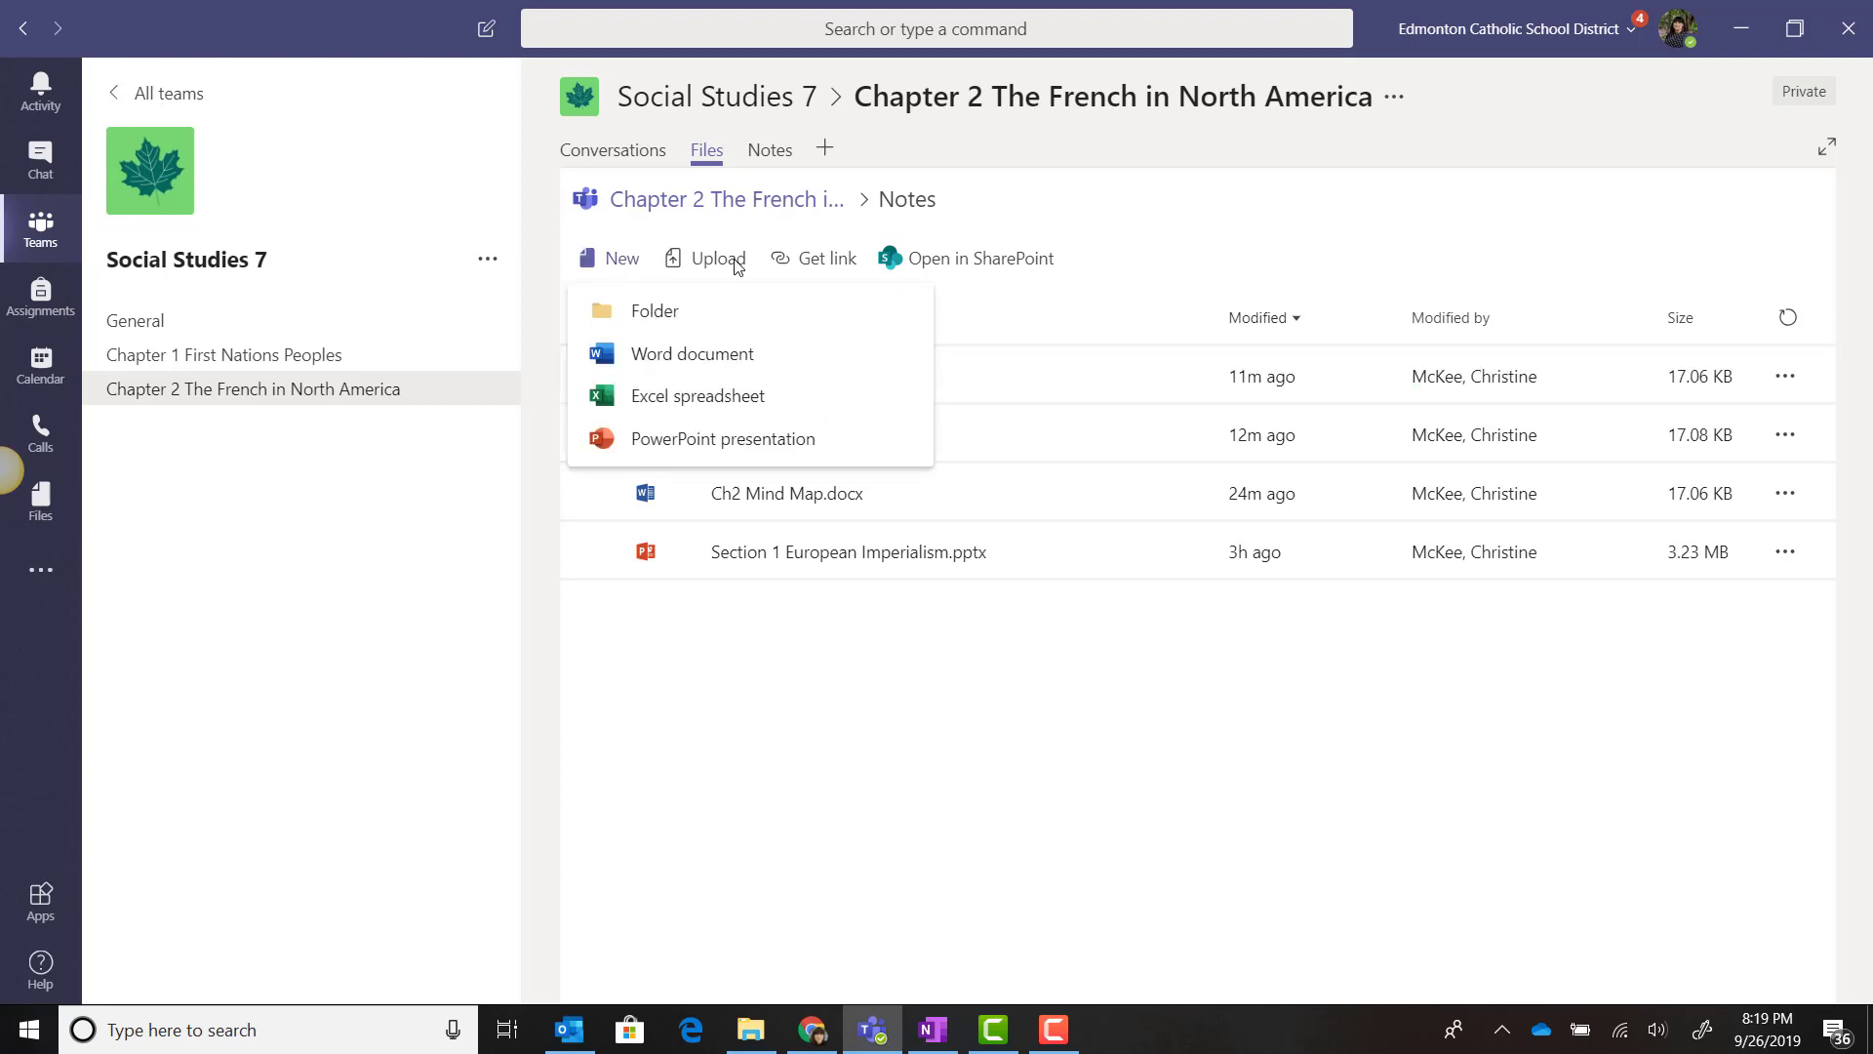
click(786, 676)
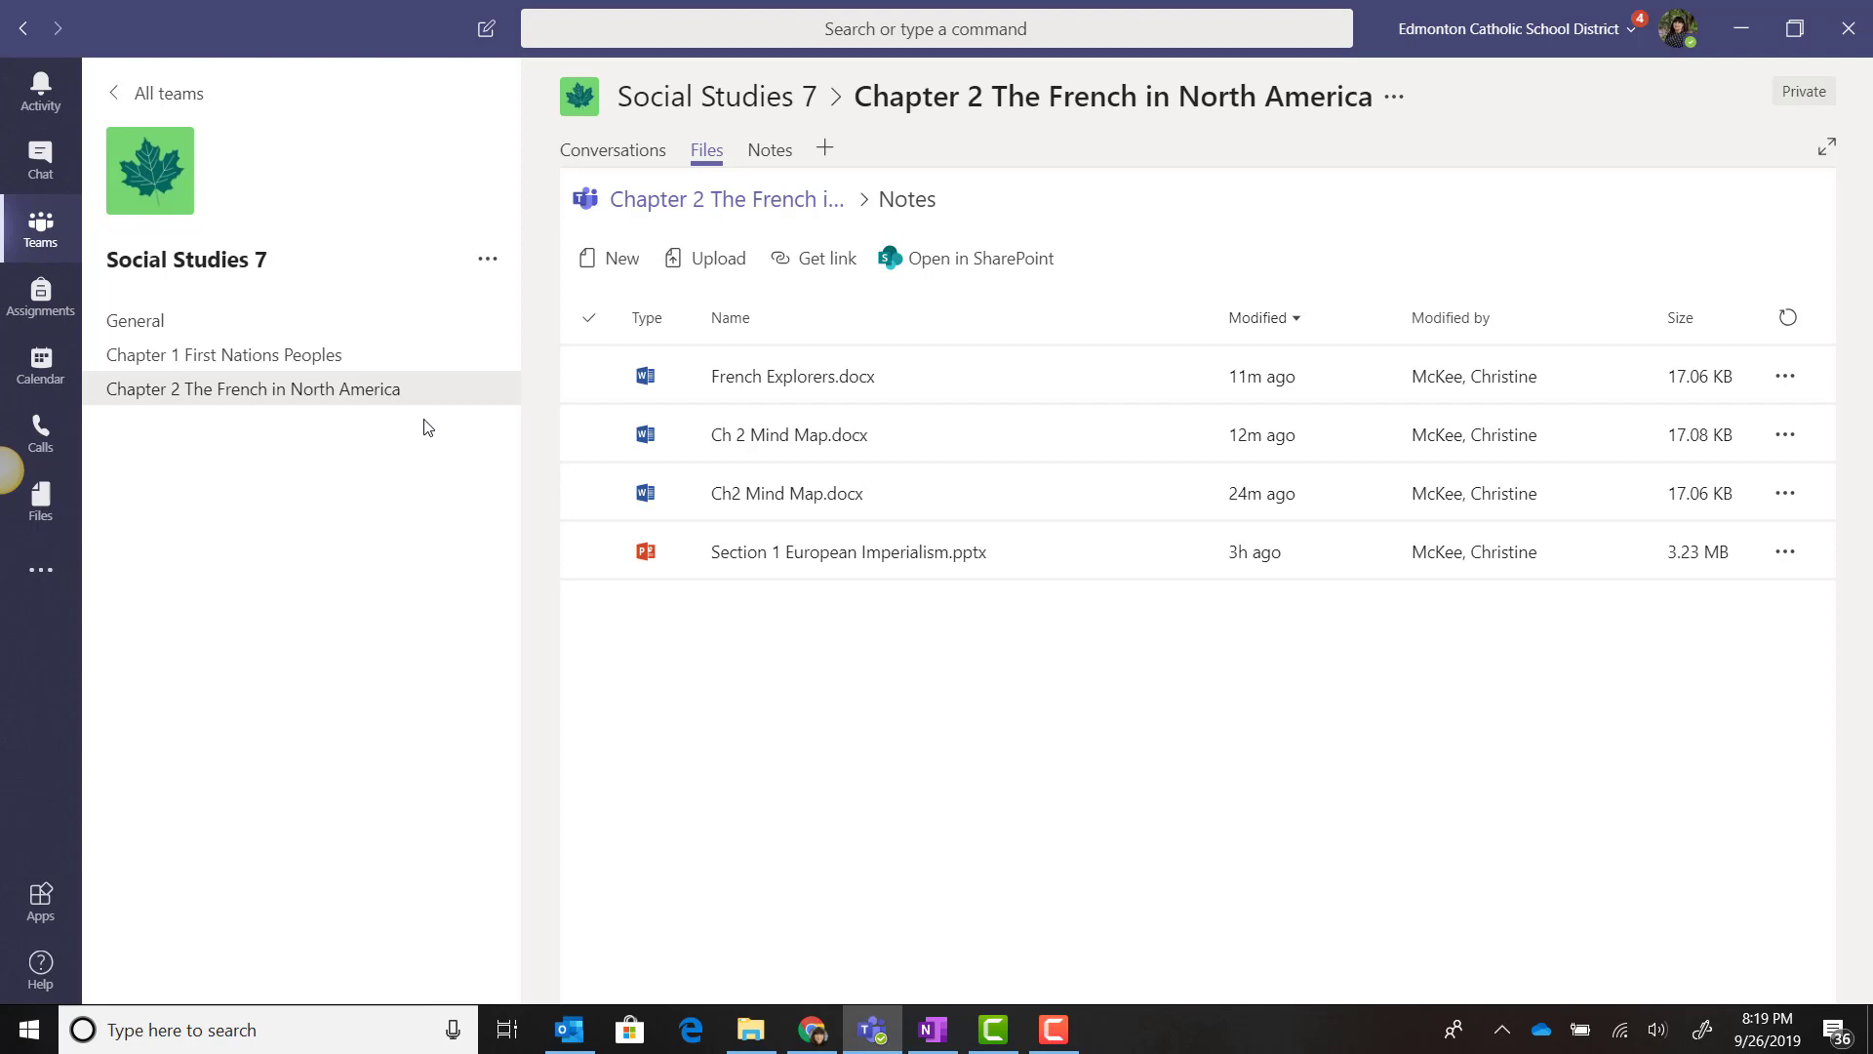
Open the files of the General channel in the Social Studies 7 team
click(360, 337)
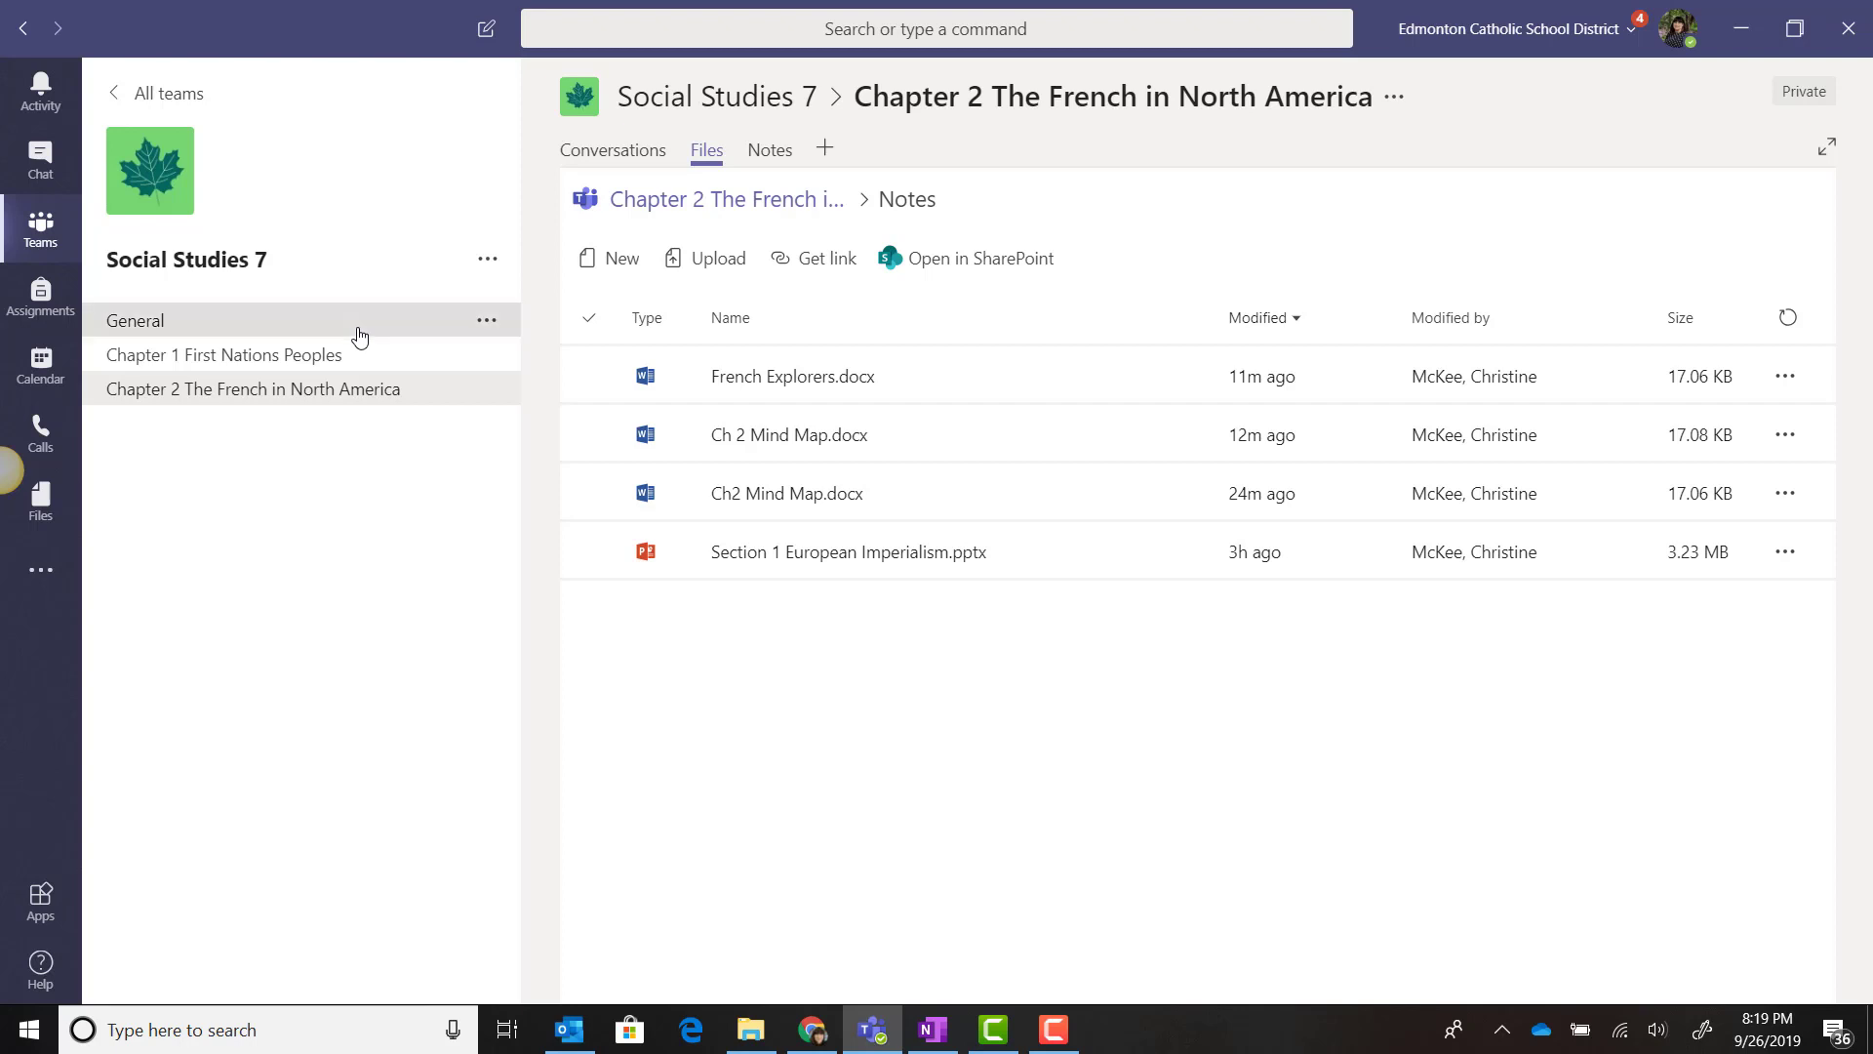
click(702, 156)
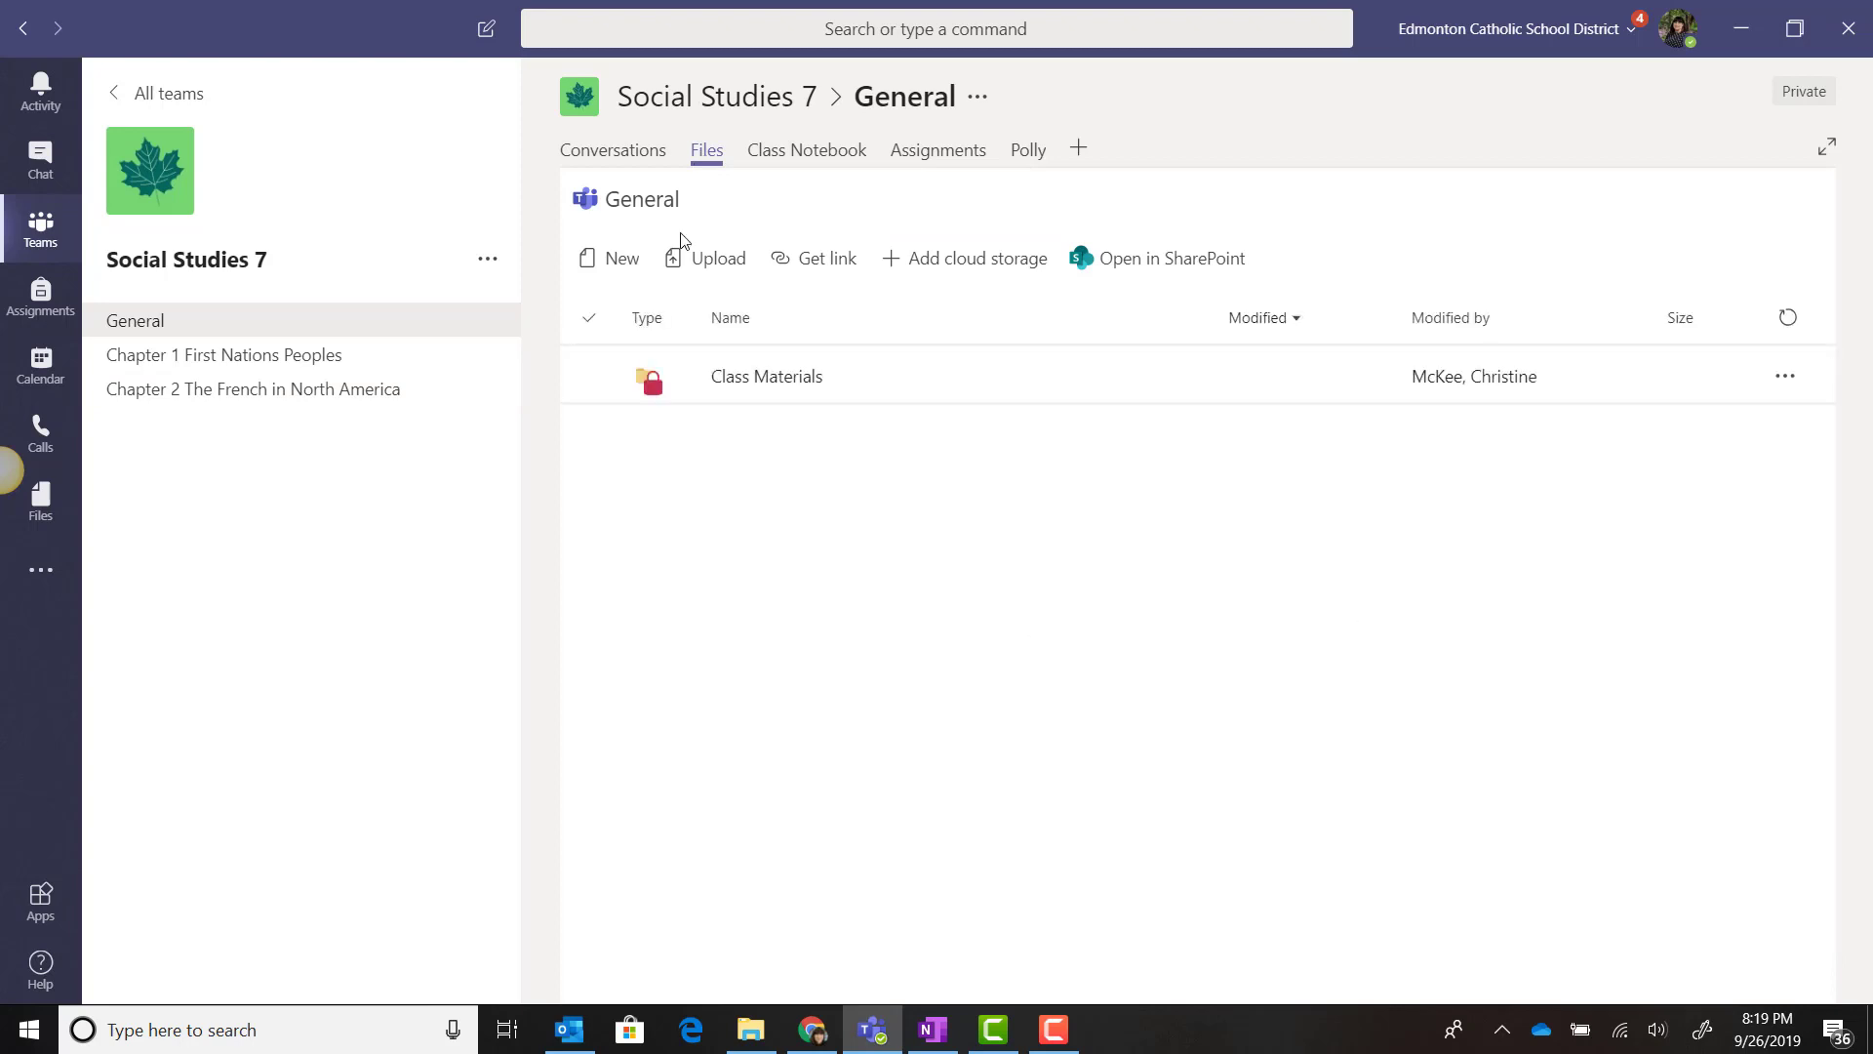